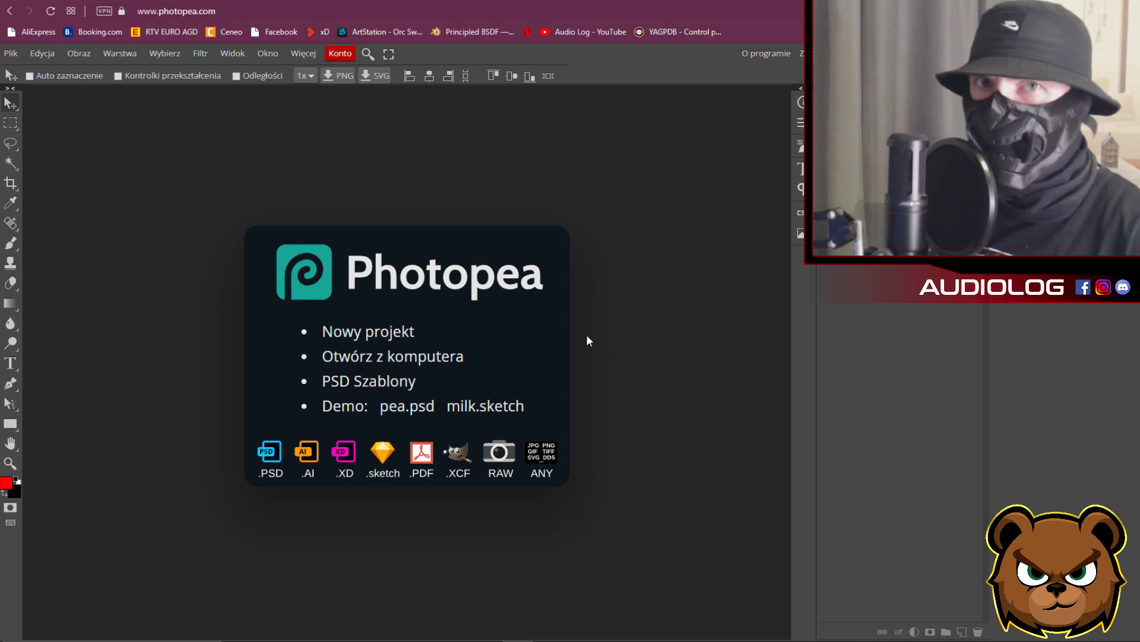
In a new browser tab, search Google Images for 'pryszczata twarz'.
{"action": "key", "text": "ctrl+t"}
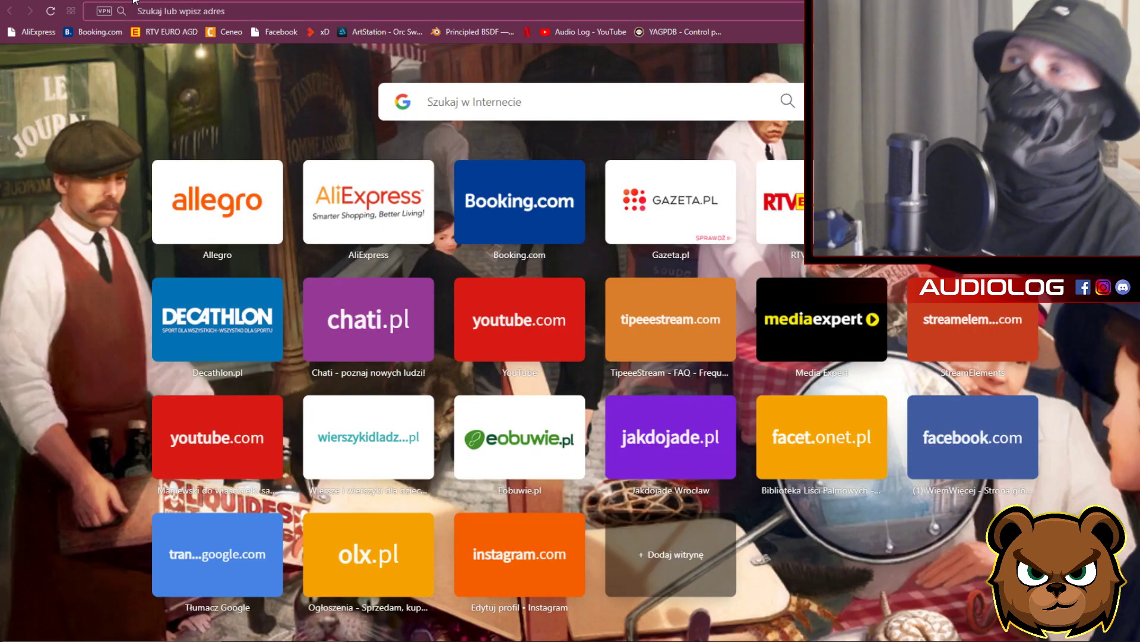
{"action": "left_click", "coordinate": [134, 3]}
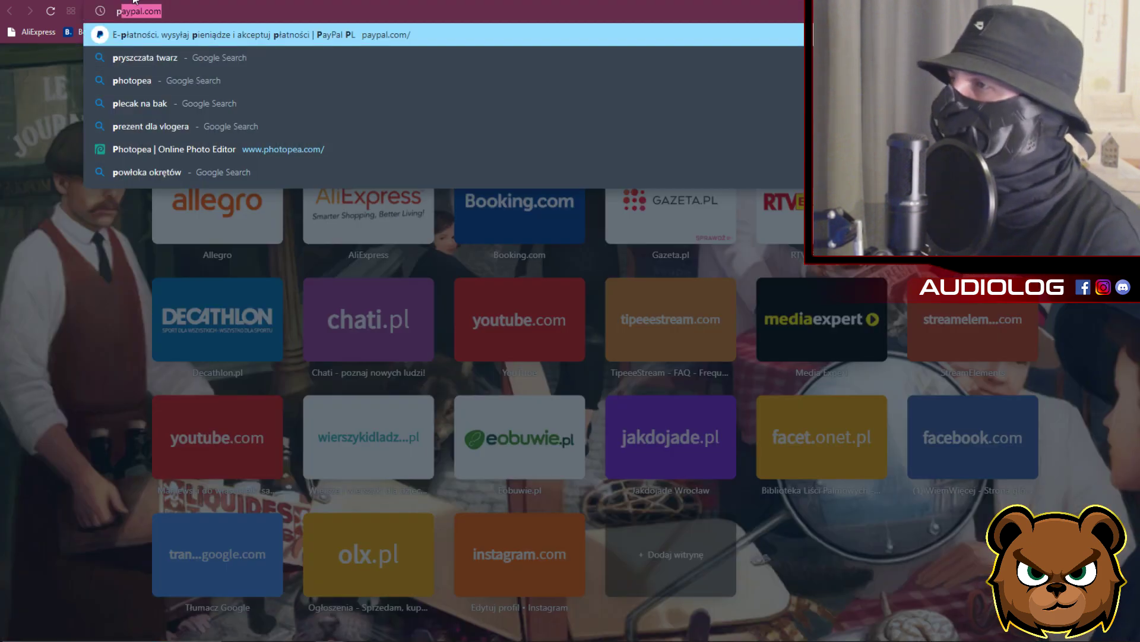
{"action": "type", "text": "pryszczata twarz"}
{"action": "key", "text": "Return"}
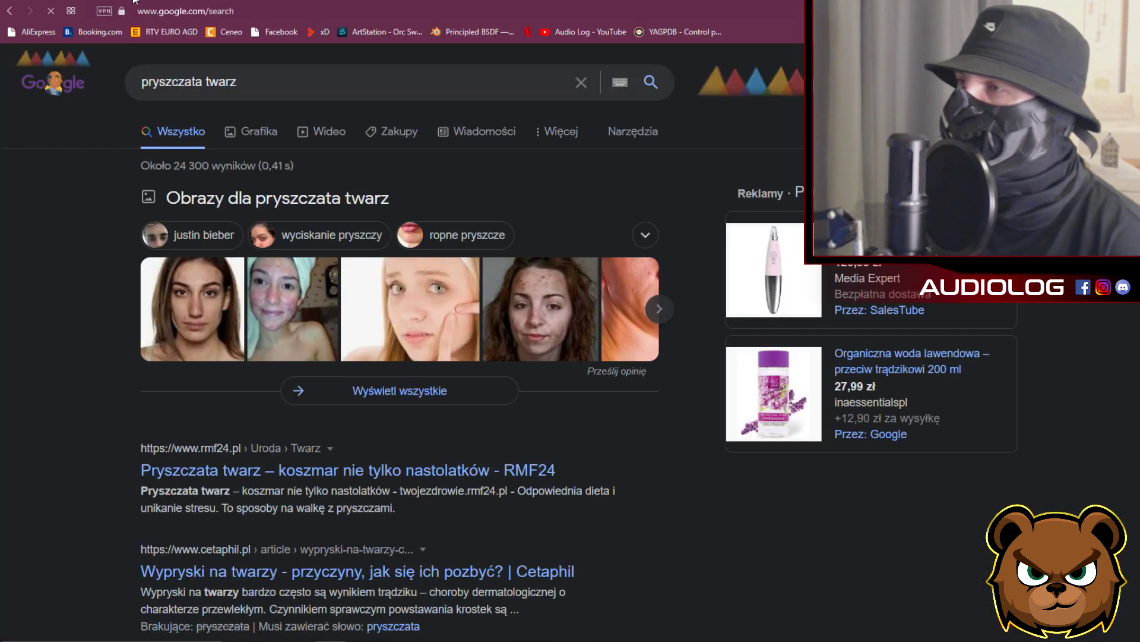
{"action": "left_click", "coordinate": [255, 131]}
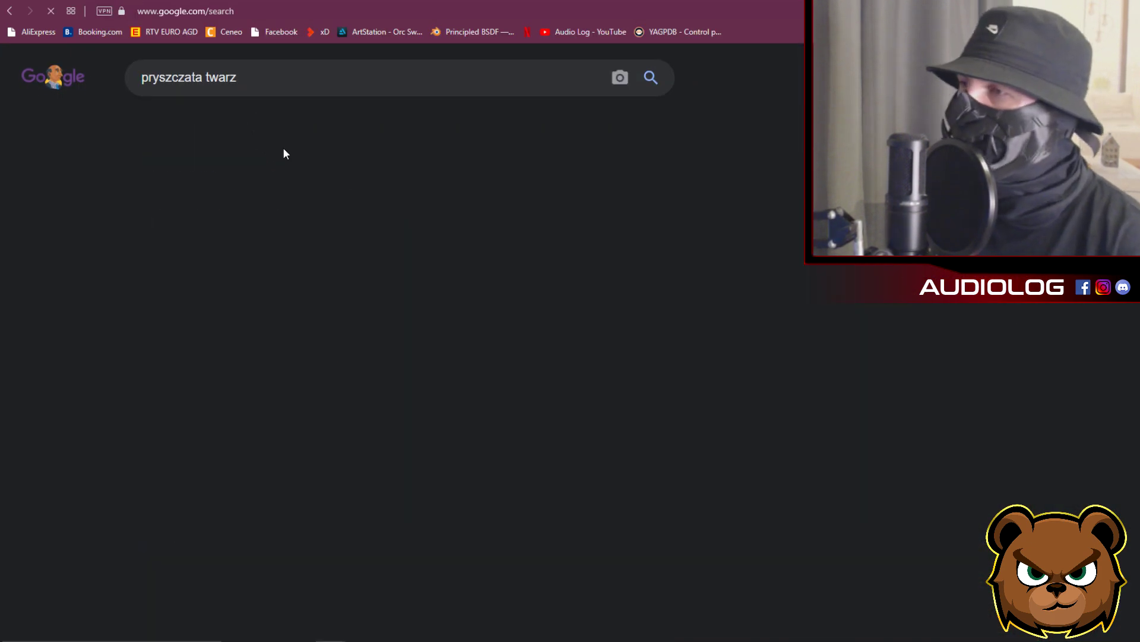
Preview a close-up acne face photo, copy the image, and return to Photopea.
{"action": "scroll", "coordinate": [234, 294], "scroll_direction": "down", "scroll_amount": 2}
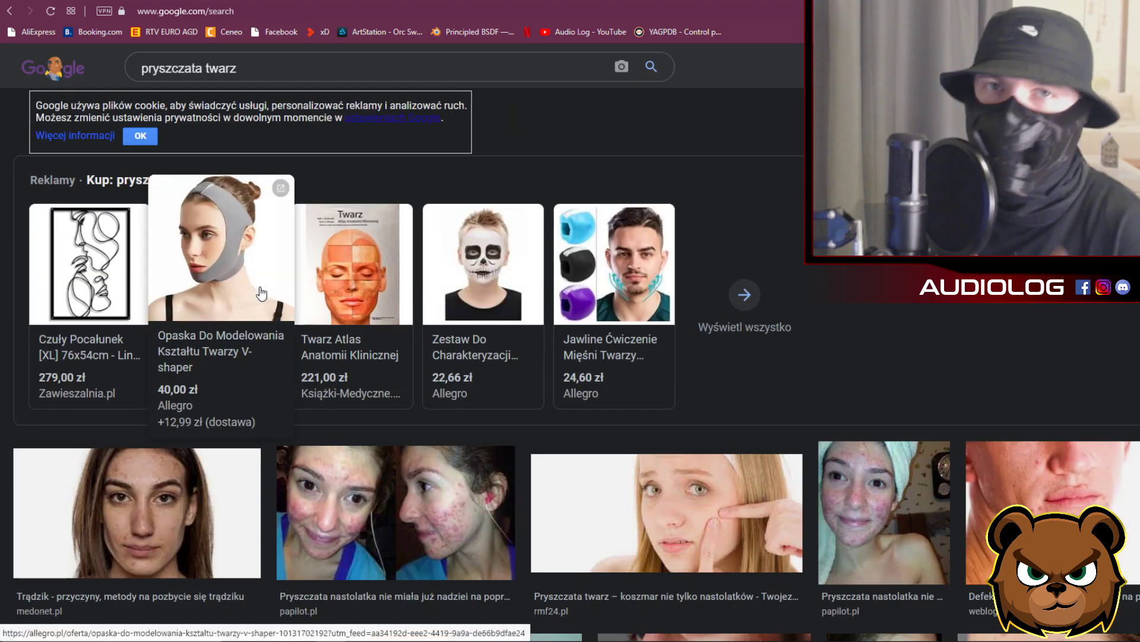
{"action": "scroll", "coordinate": [282, 300], "scroll_direction": "down", "scroll_amount": 1}
{"action": "scroll", "coordinate": [282, 300], "scroll_direction": "down", "scroll_amount": 2}
{"action": "left_click", "coordinate": [168, 322]}
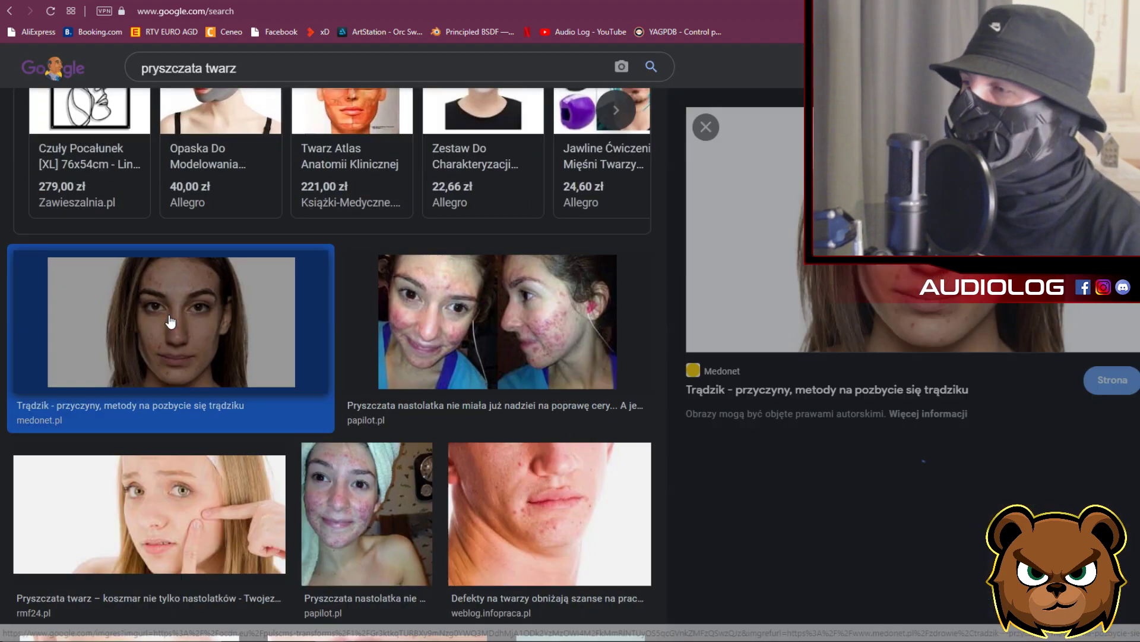
{"action": "scroll", "coordinate": [838, 318], "scroll_direction": "down", "scroll_amount": 2}
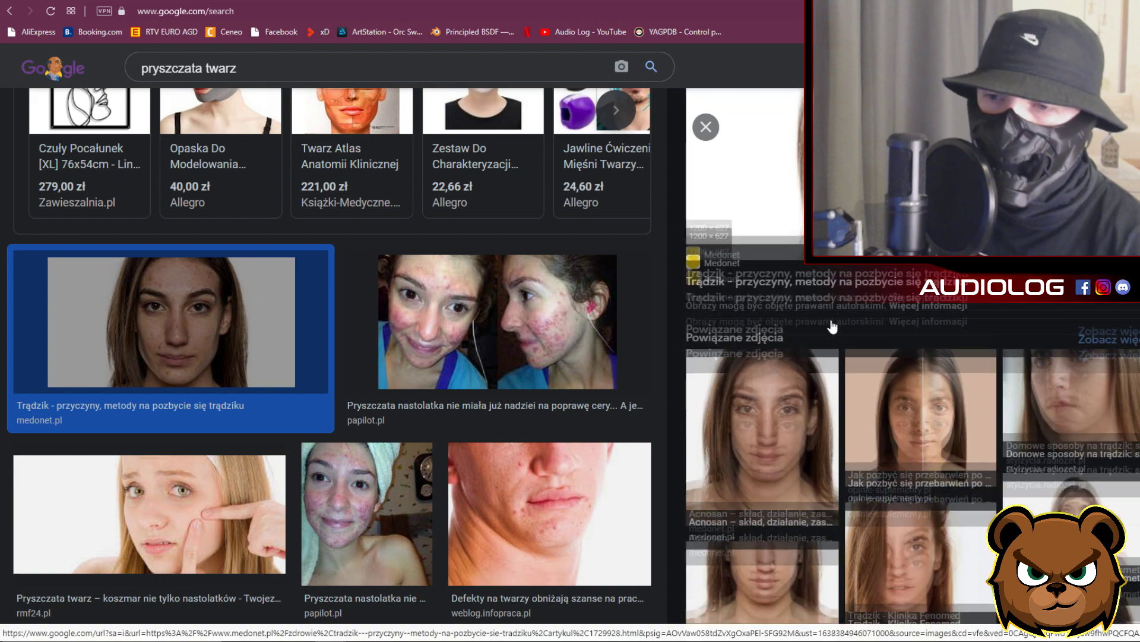
{"action": "left_click", "coordinate": [790, 392]}
{"action": "right_click", "coordinate": [909, 315]}
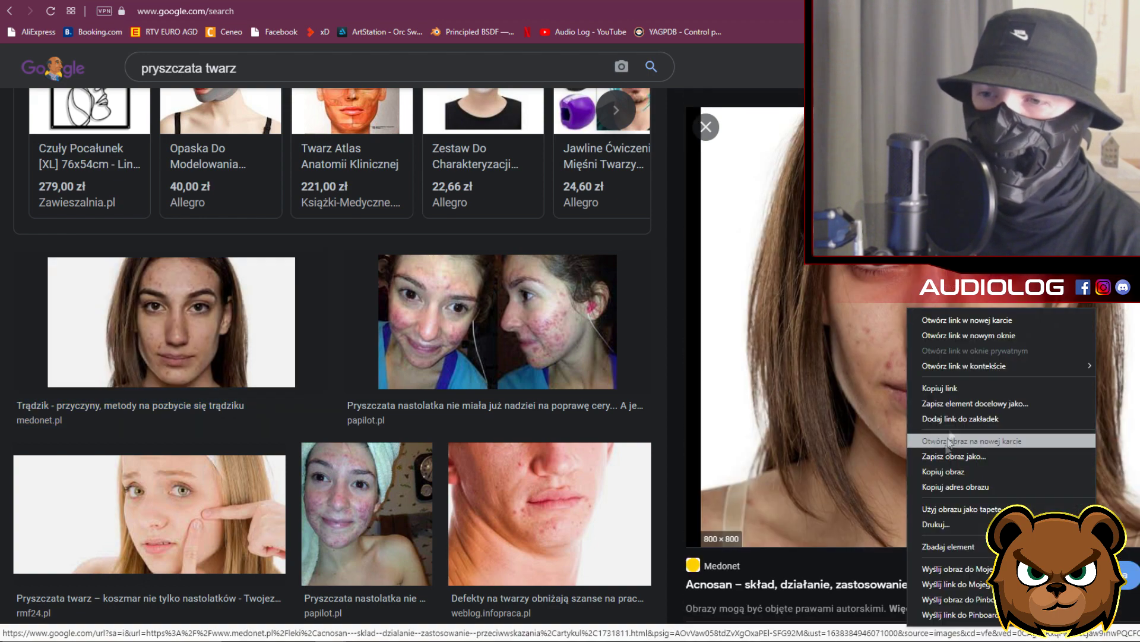
{"action": "left_click", "coordinate": [966, 472]}
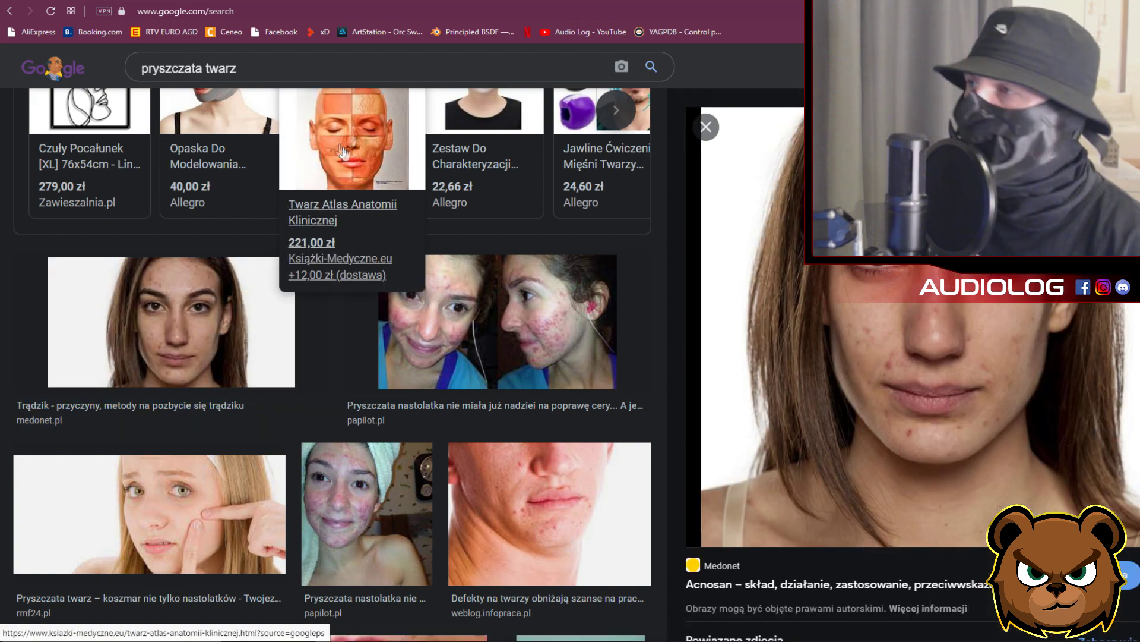
{"action": "key", "text": "ctrl+Tab"}
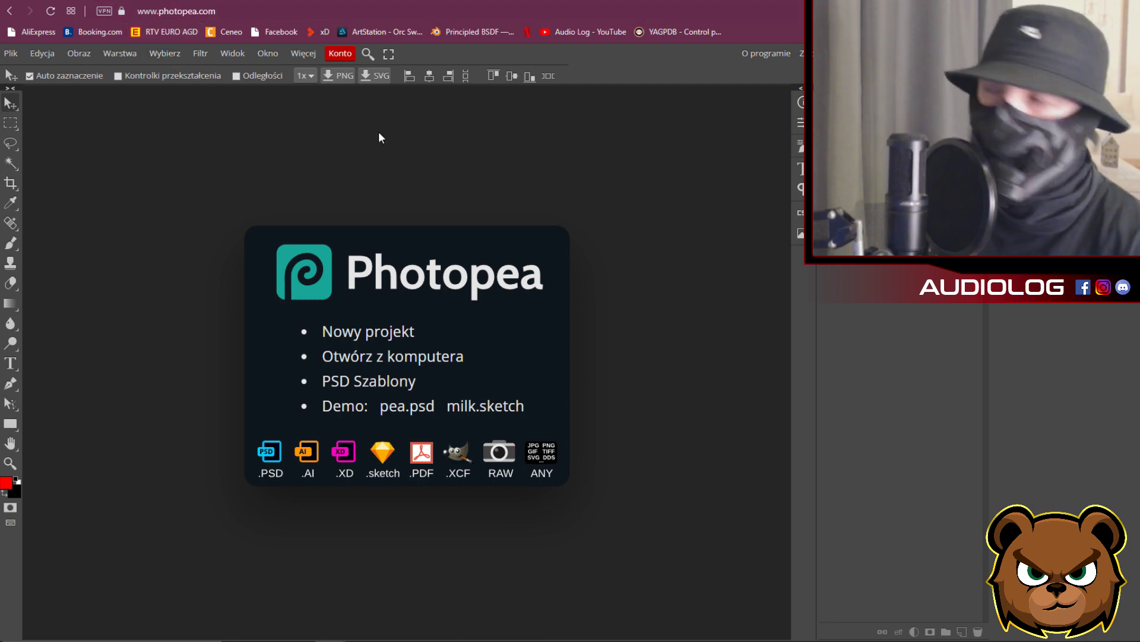
Paste the copied acne portrait into Photopea as image.psd and choose the Spot Healing Brush.
{"action": "key", "text": "ctrl+v"}
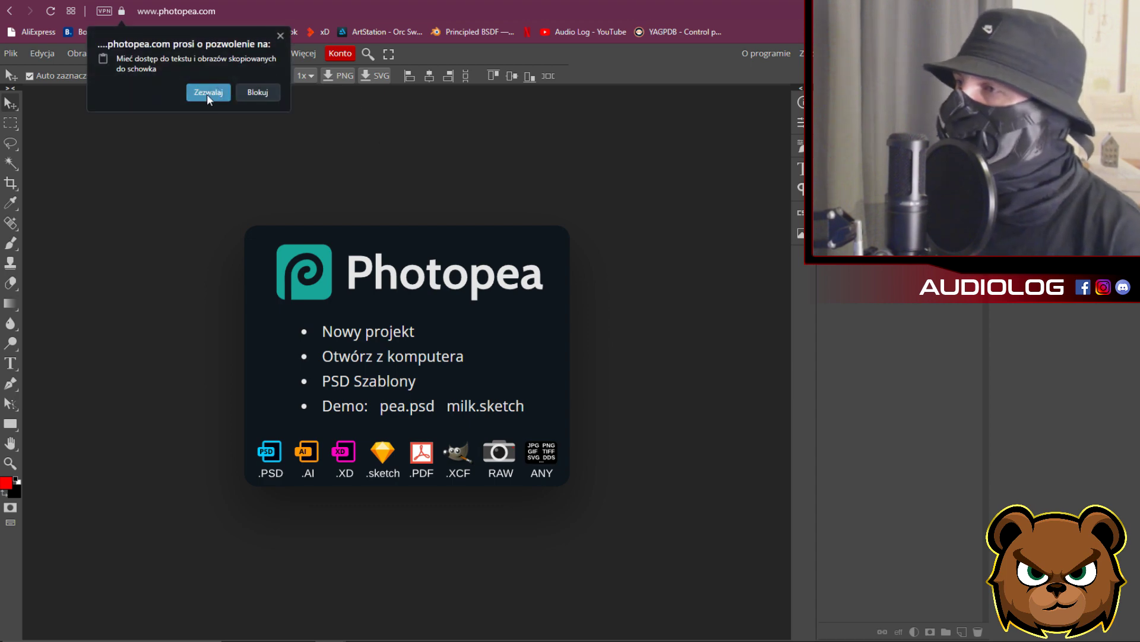
{"action": "left_click", "coordinate": [208, 93]}
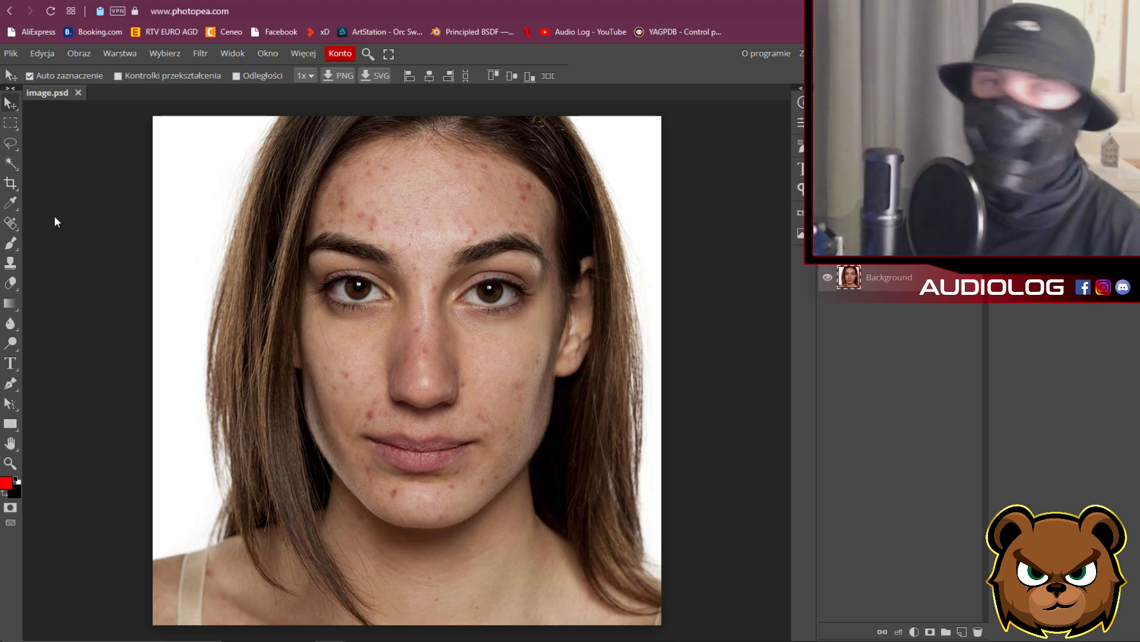
{"action": "left_click", "coordinate": [11, 224]}
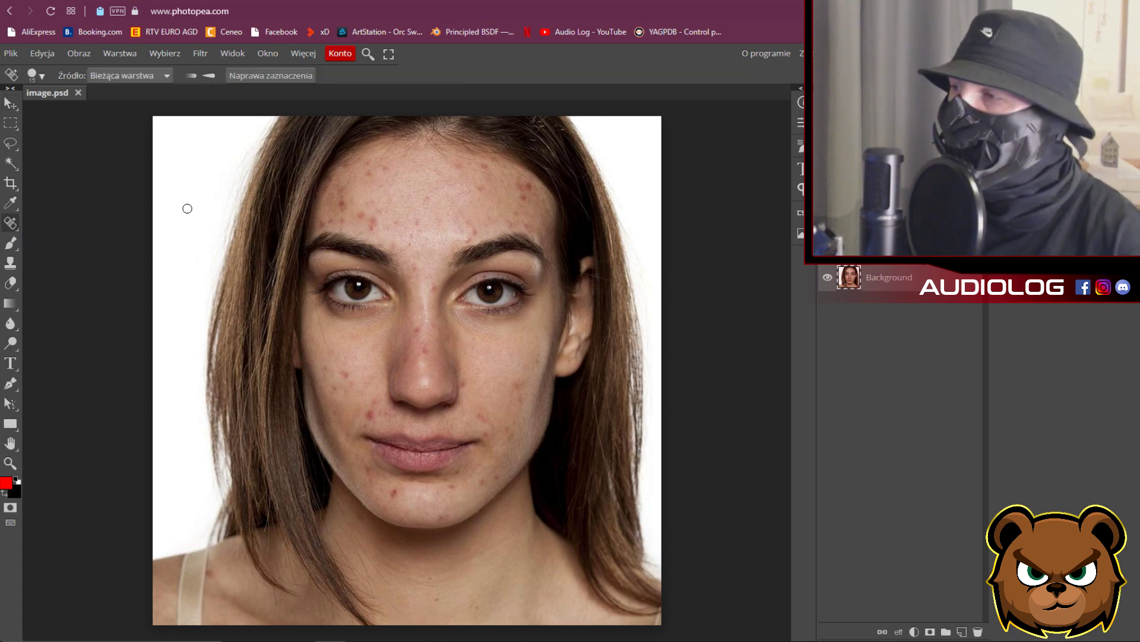
Zoom in on the face and pan to frame the forehead.
{"action": "left_click", "coordinate": [10, 462]}
{"action": "left_click", "coordinate": [356, 213]}
{"action": "scroll", "coordinate": [518, 271], "scroll_direction": "up", "scroll_amount": 1}
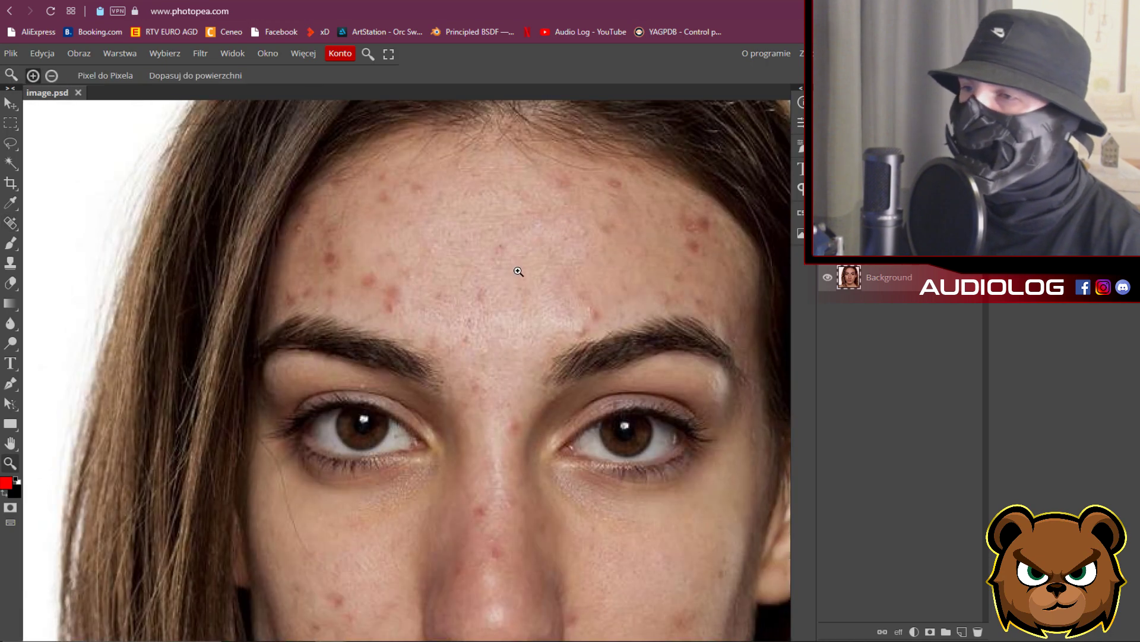
{"action": "left_click_drag", "start_coordinate": [571, 261], "coordinate": [523, 262]}
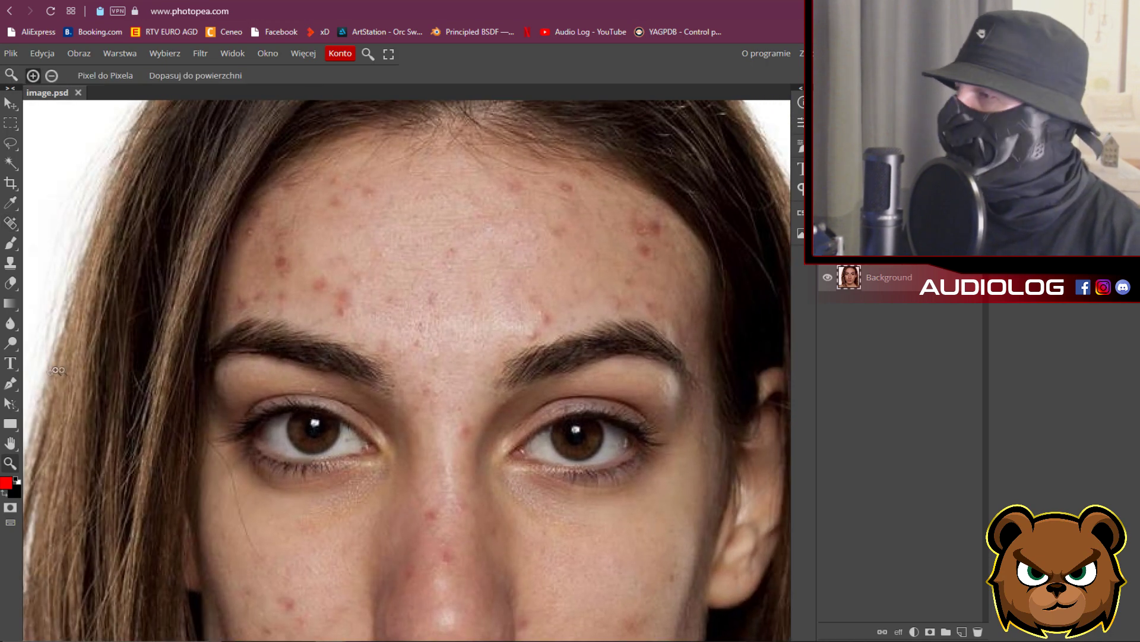
Trial-heal two forehead blemishes with the Spot Healing Brush, then undo them.
{"action": "left_click", "coordinate": [11, 222]}
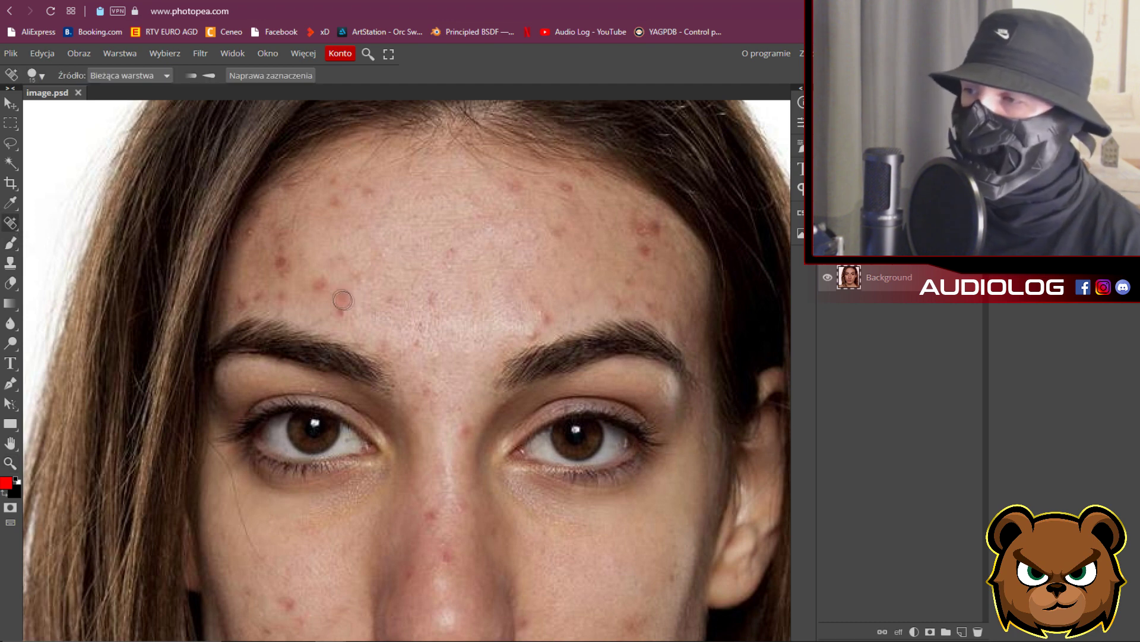
{"action": "left_click_drag", "start_coordinate": [343, 290], "coordinate": [342, 312]}
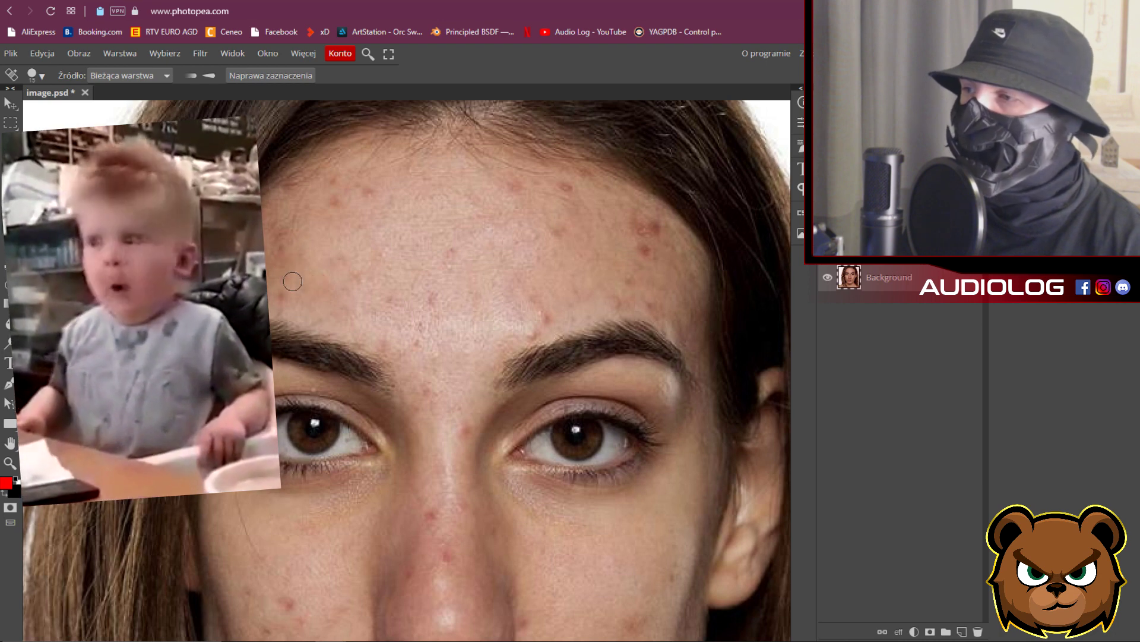
{"action": "left_click", "coordinate": [242, 304]}
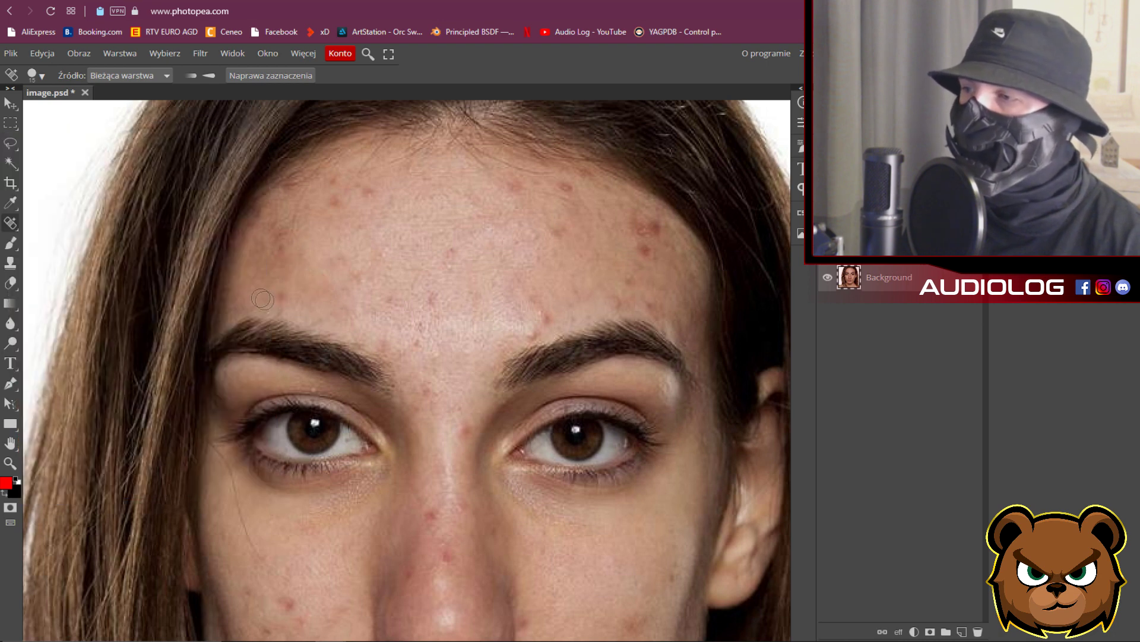
{"action": "key", "text": "ctrl+z"}
{"action": "key", "text": "ctrl+z"}
{"action": "key", "text": "ctrl+z"}
{"action": "key", "text": "ctrl+z"}
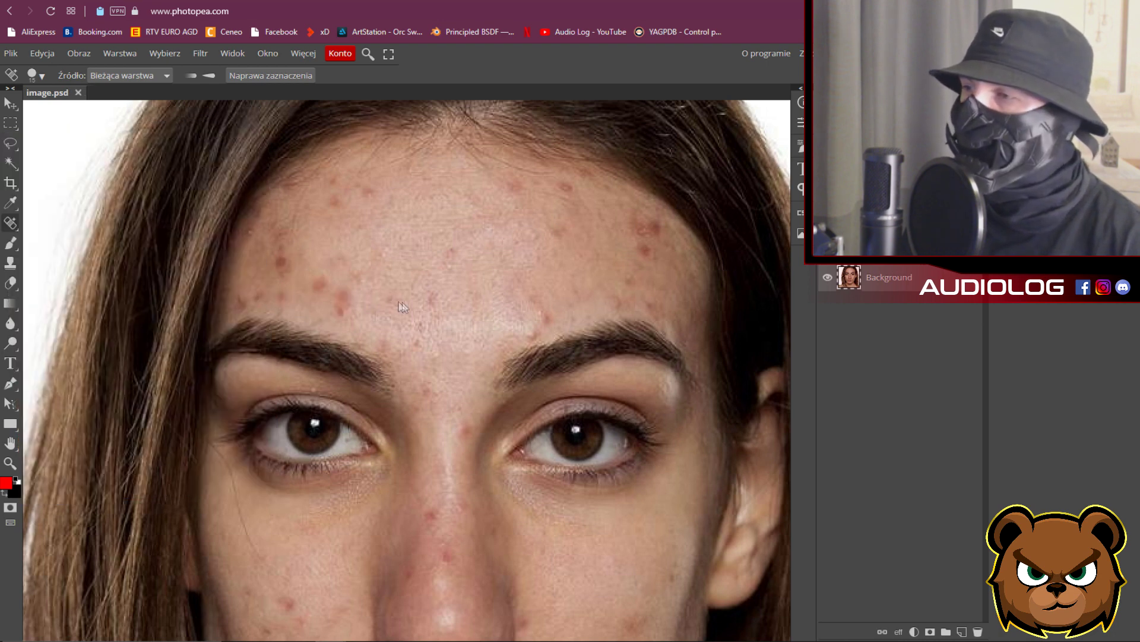
Duplicate Background into Layer 1 and heal four forehead blemishes on it.
{"action": "key", "text": "ctrl+j"}
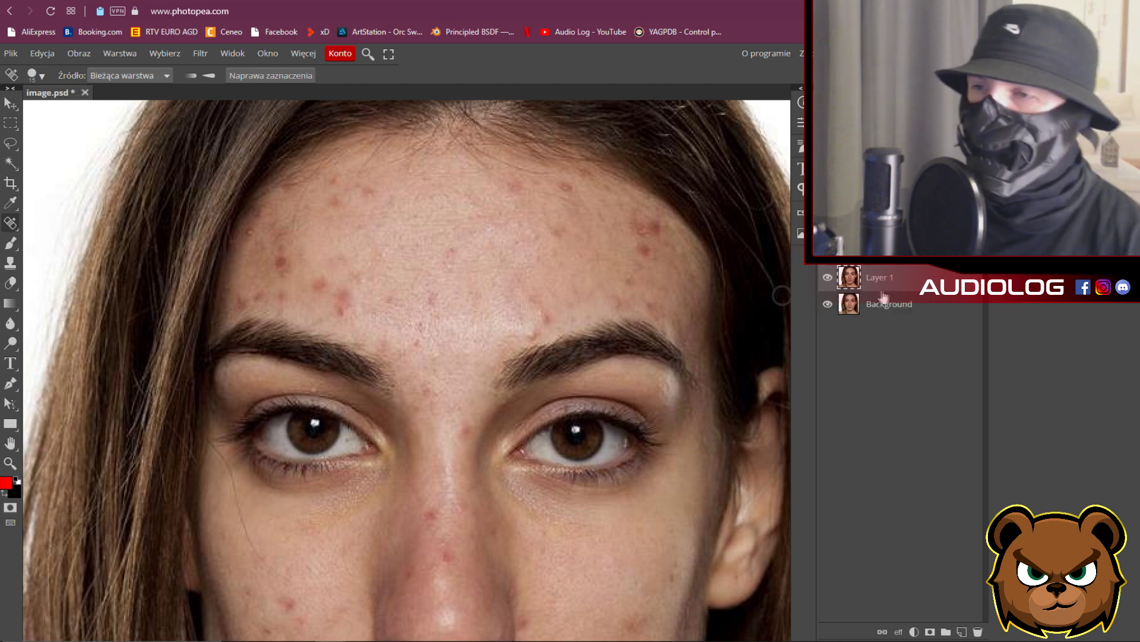
{"action": "left_click", "coordinate": [560, 231]}
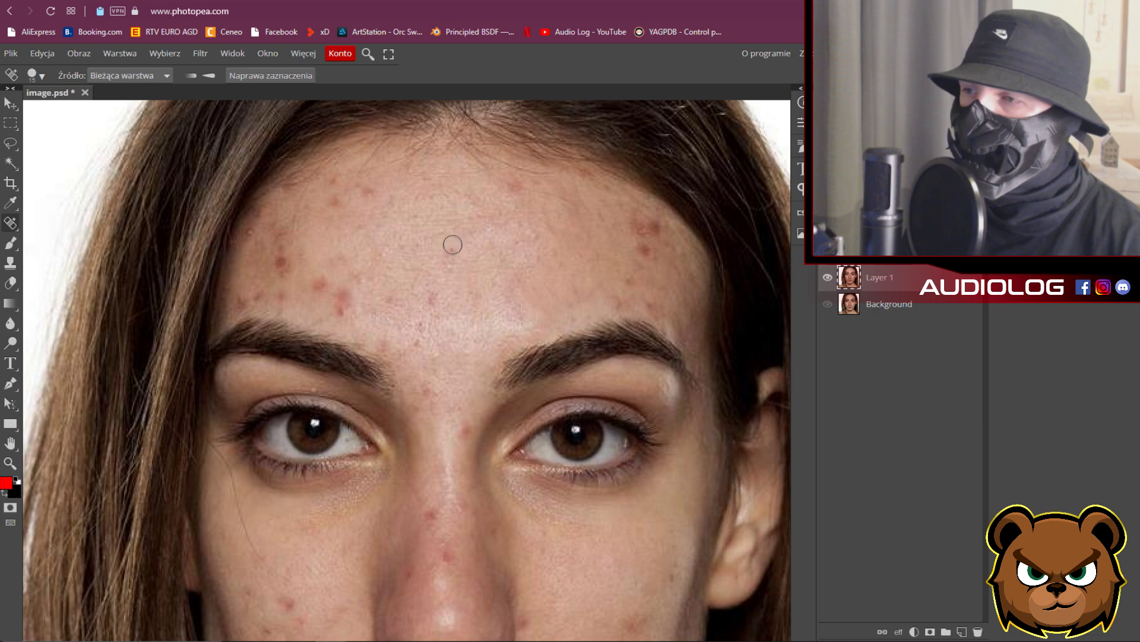
{"action": "left_click", "coordinate": [650, 248]}
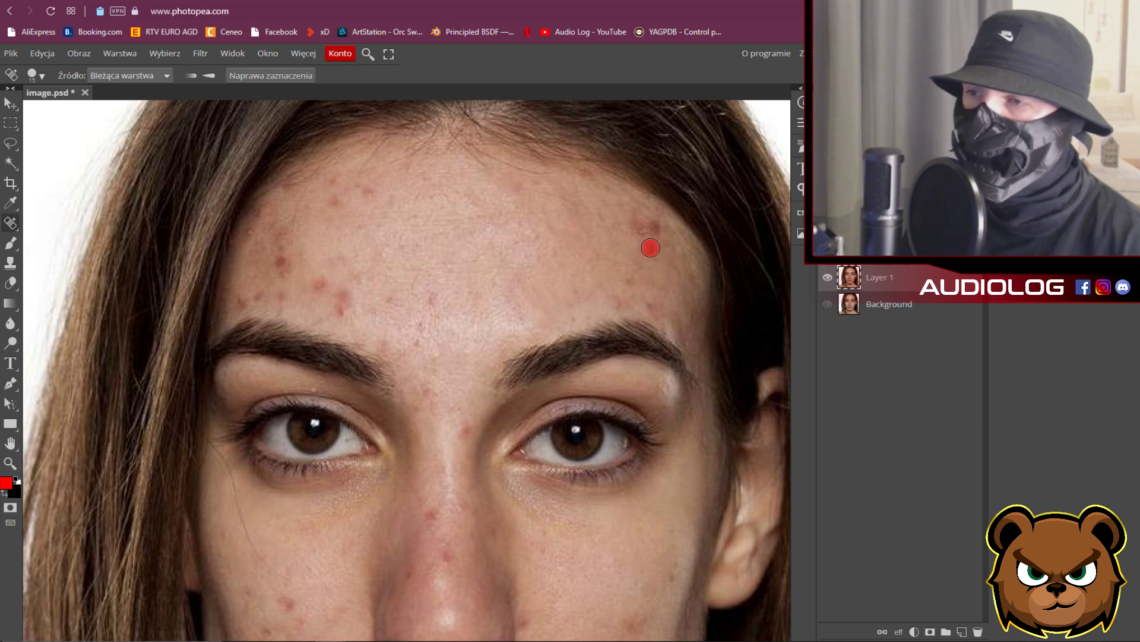
{"action": "left_click_drag", "start_coordinate": [281, 257], "coordinate": [282, 279]}
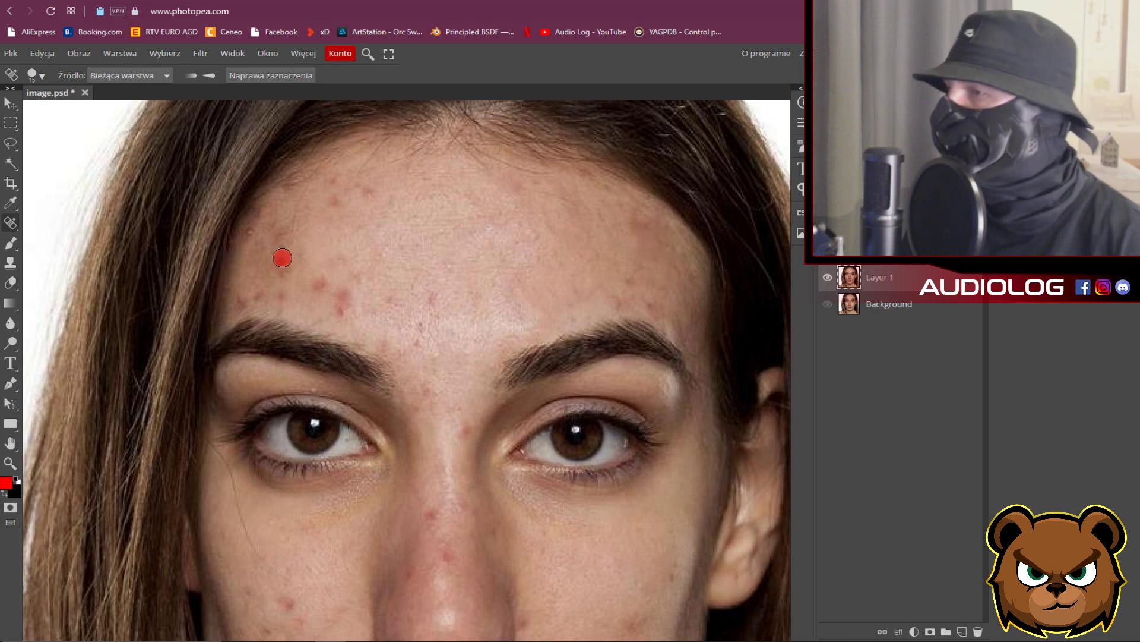
{"action": "left_click", "coordinate": [324, 283]}
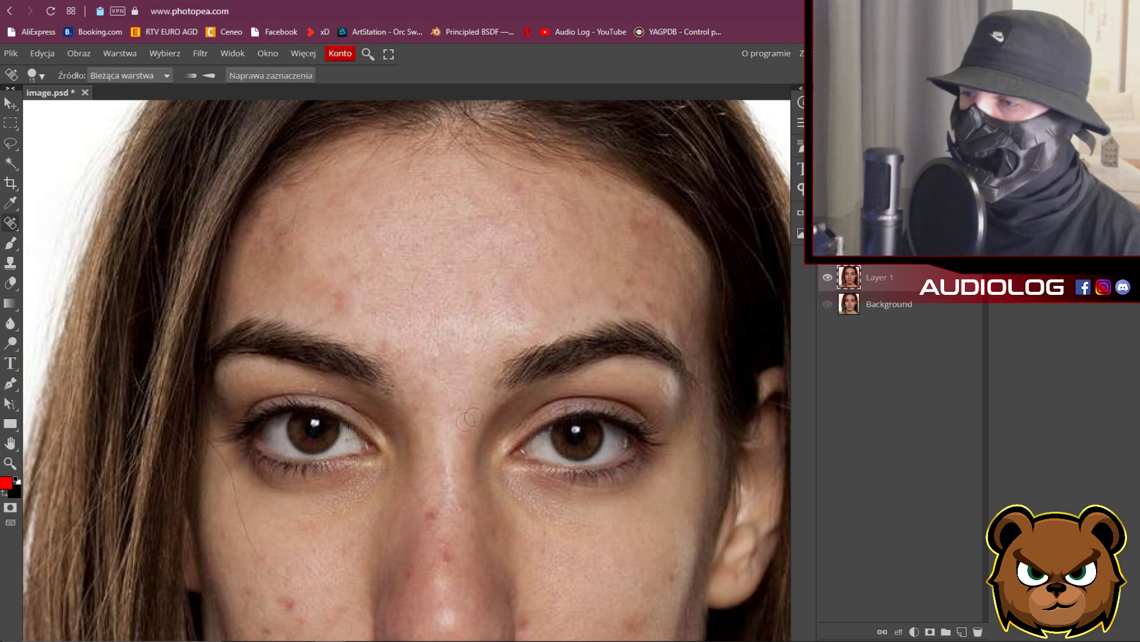
Heal spots on the nose, both cheeks, beside the mouth and on the chin.
{"action": "scroll", "coordinate": [469, 417], "scroll_direction": "down", "scroll_amount": 4}
{"action": "left_click", "coordinate": [443, 288]}
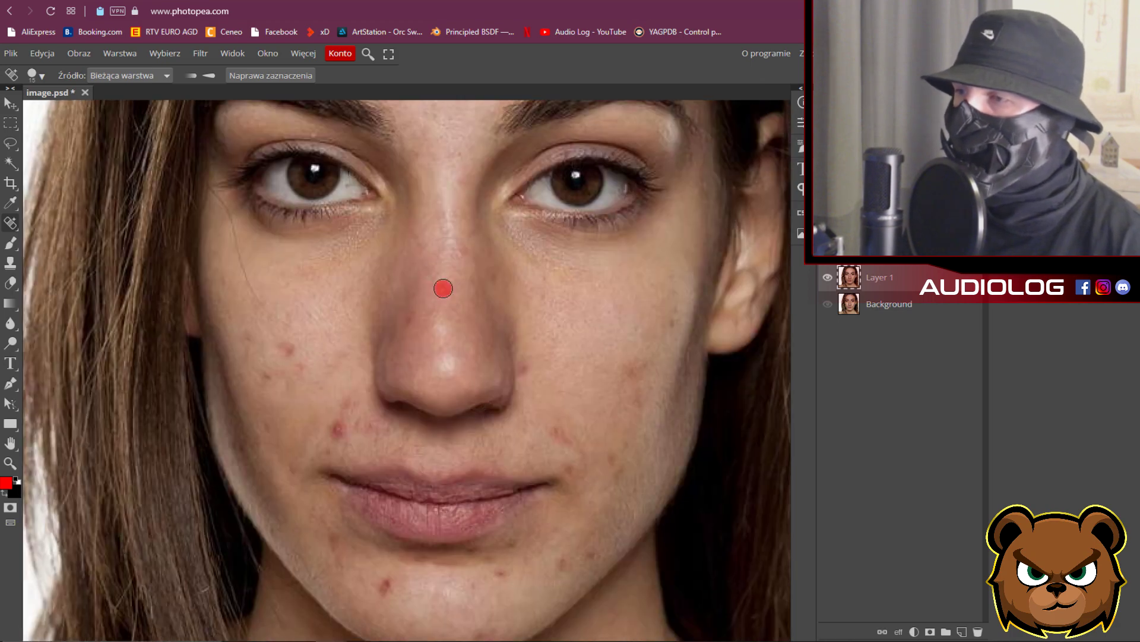
{"action": "left_click", "coordinate": [289, 350]}
{"action": "left_click", "coordinate": [339, 433]}
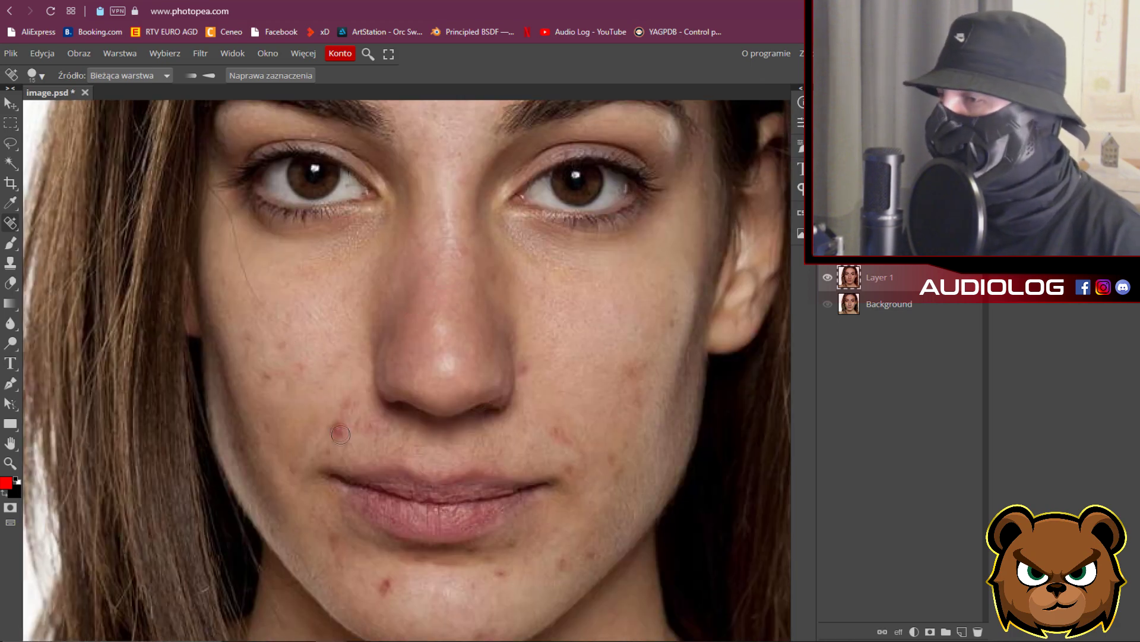
{"action": "left_click", "coordinate": [380, 429]}
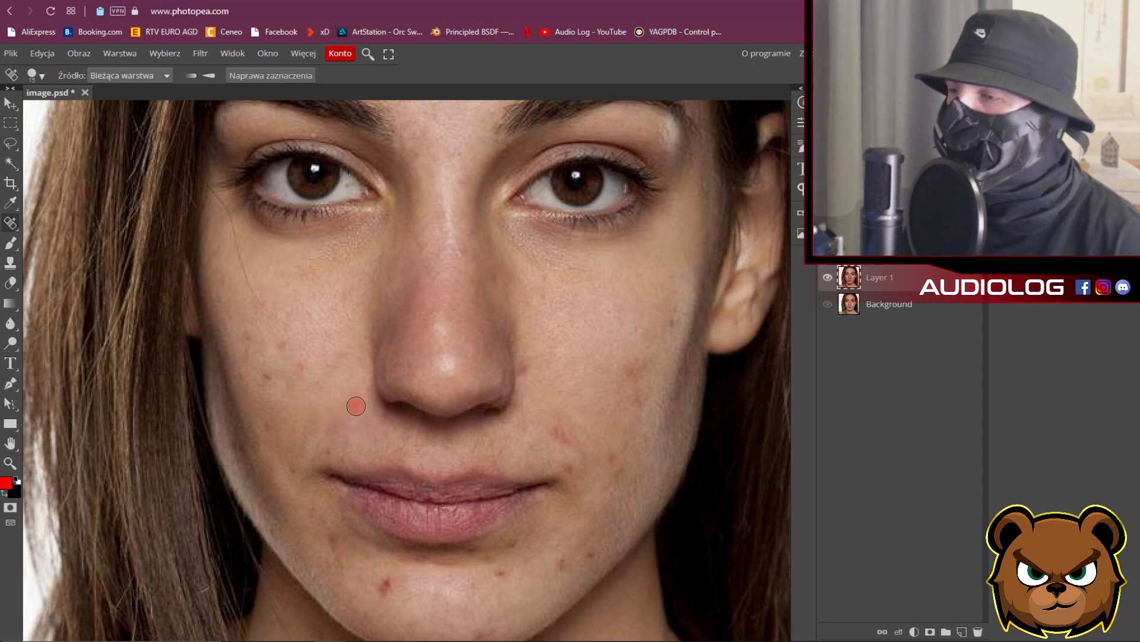
{"action": "left_click", "coordinate": [278, 346]}
{"action": "left_click", "coordinate": [268, 381]}
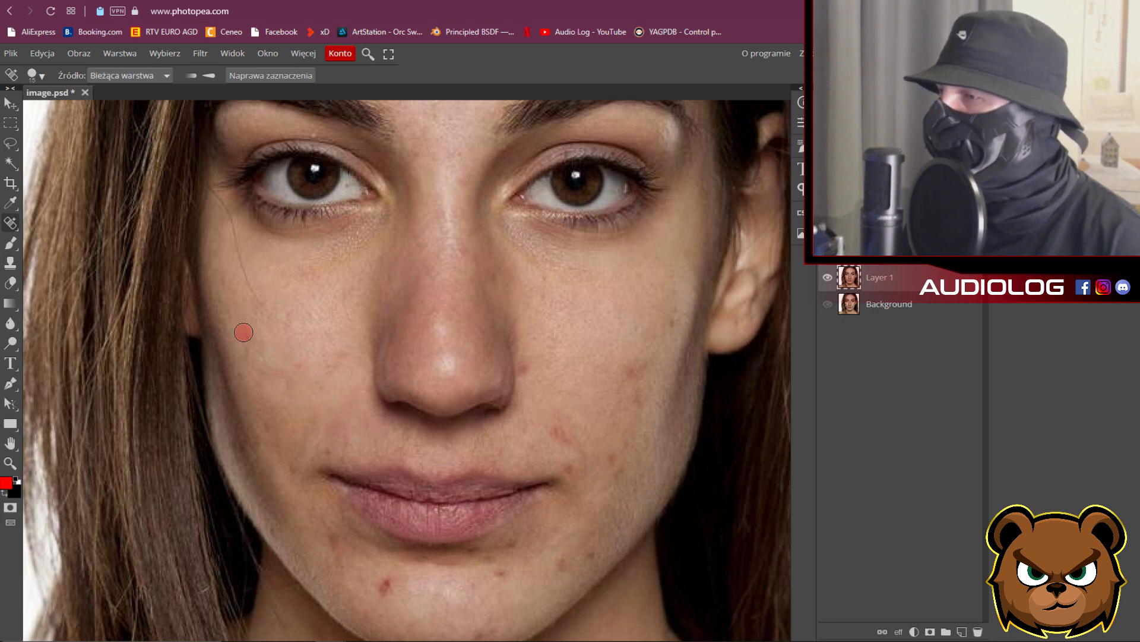
{"action": "left_click", "coordinate": [331, 535]}
Heal two chin blemishes, two cheek blemishes and the spot beside the nose.
{"action": "scroll", "coordinate": [399, 505], "scroll_direction": "down", "scroll_amount": 3}
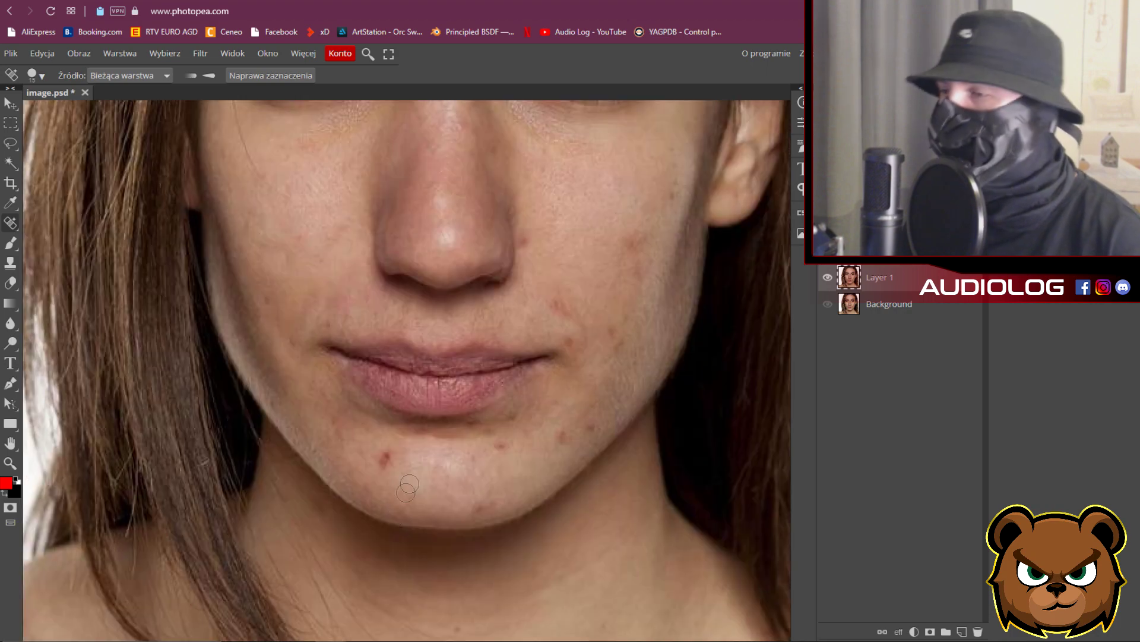
{"action": "left_click", "coordinate": [385, 458]}
{"action": "left_click", "coordinate": [344, 428]}
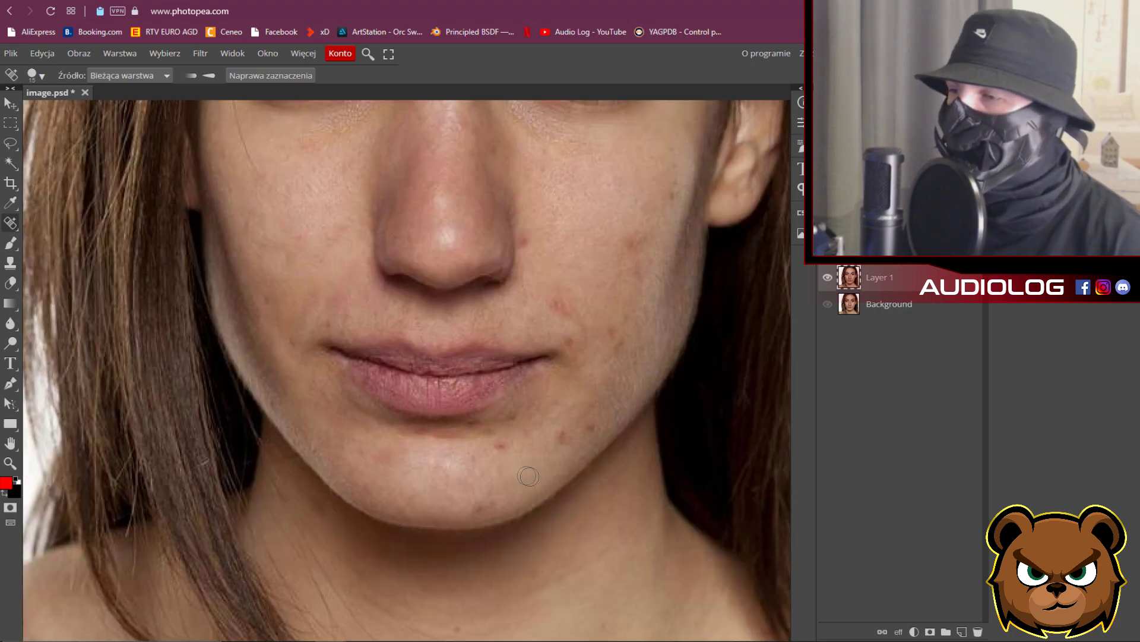
{"action": "scroll", "coordinate": [520, 452], "scroll_direction": "up", "scroll_amount": 6}
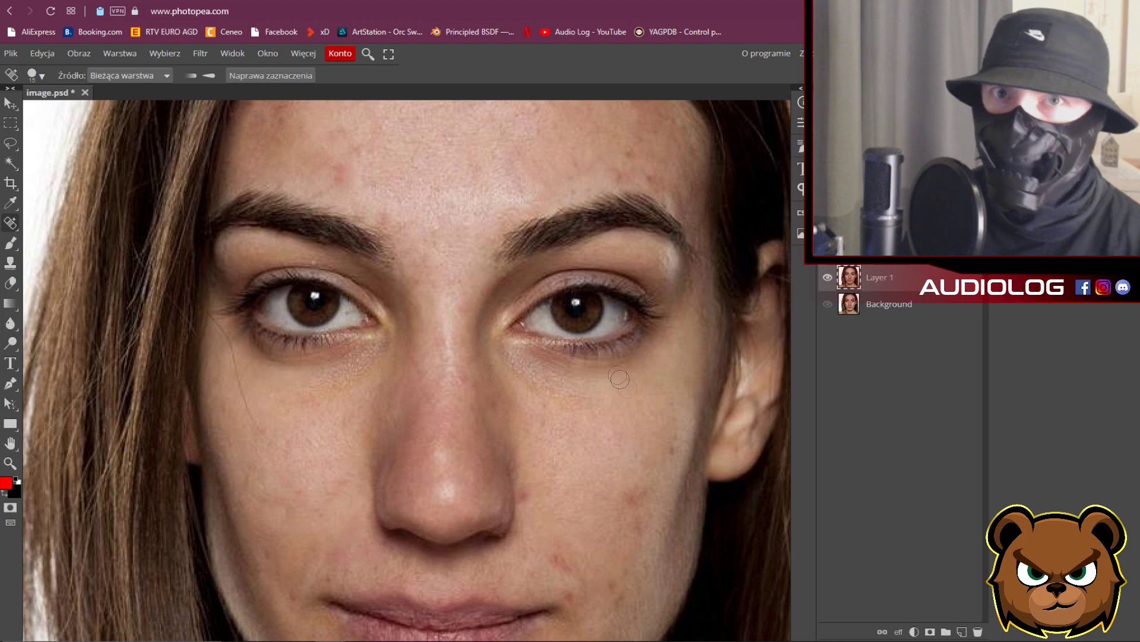
{"action": "scroll", "coordinate": [614, 370], "scroll_direction": "down", "scroll_amount": 4}
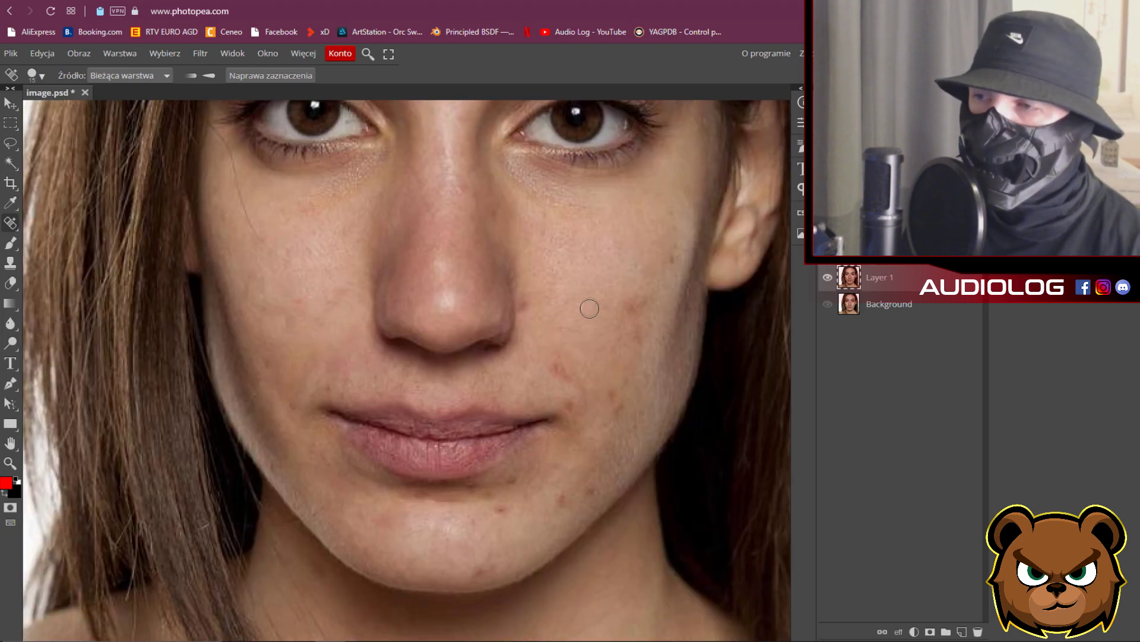
{"action": "left_click_drag", "start_coordinate": [577, 346], "coordinate": [554, 375]}
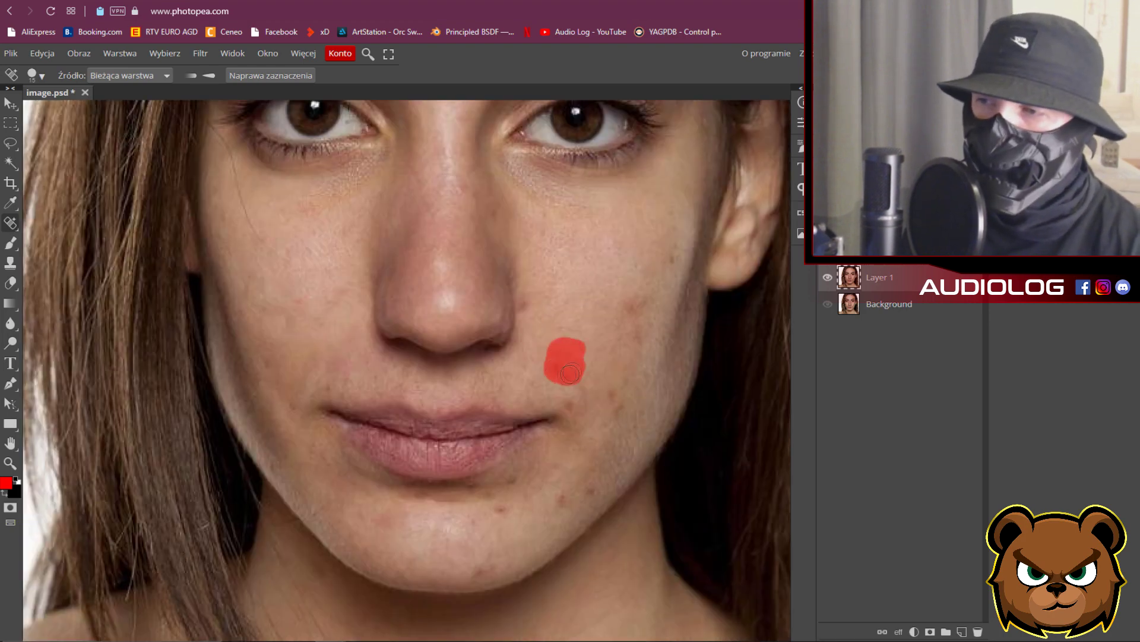
{"action": "left_click_drag", "start_coordinate": [638, 309], "coordinate": [642, 304]}
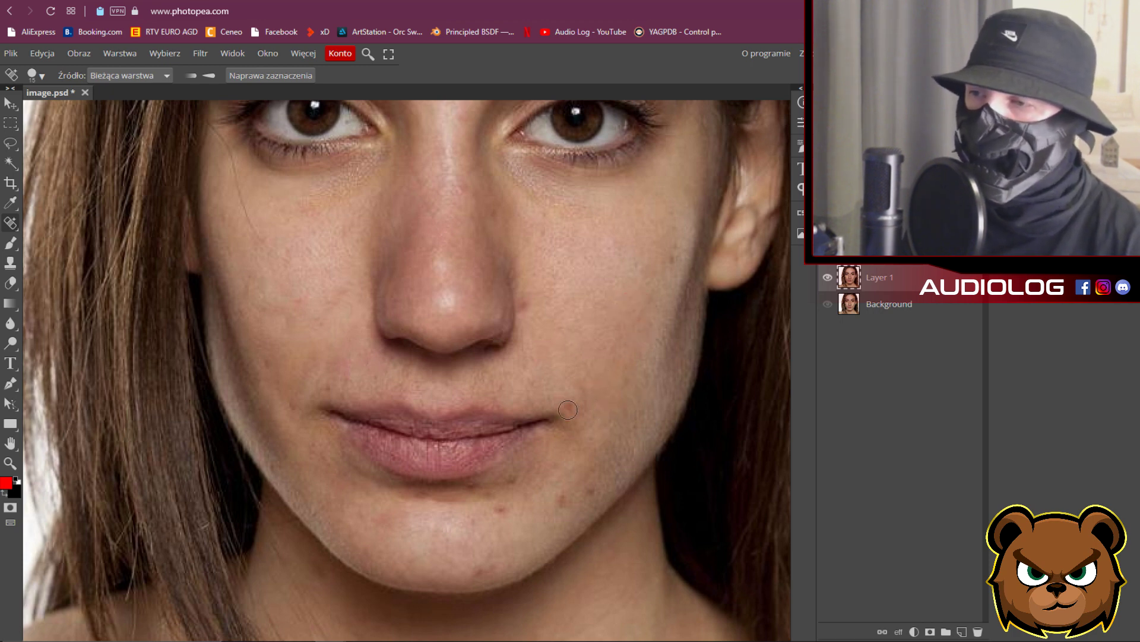
{"action": "left_click", "coordinate": [522, 307]}
{"action": "scroll", "coordinate": [522, 357], "scroll_direction": "down", "scroll_amount": 5}
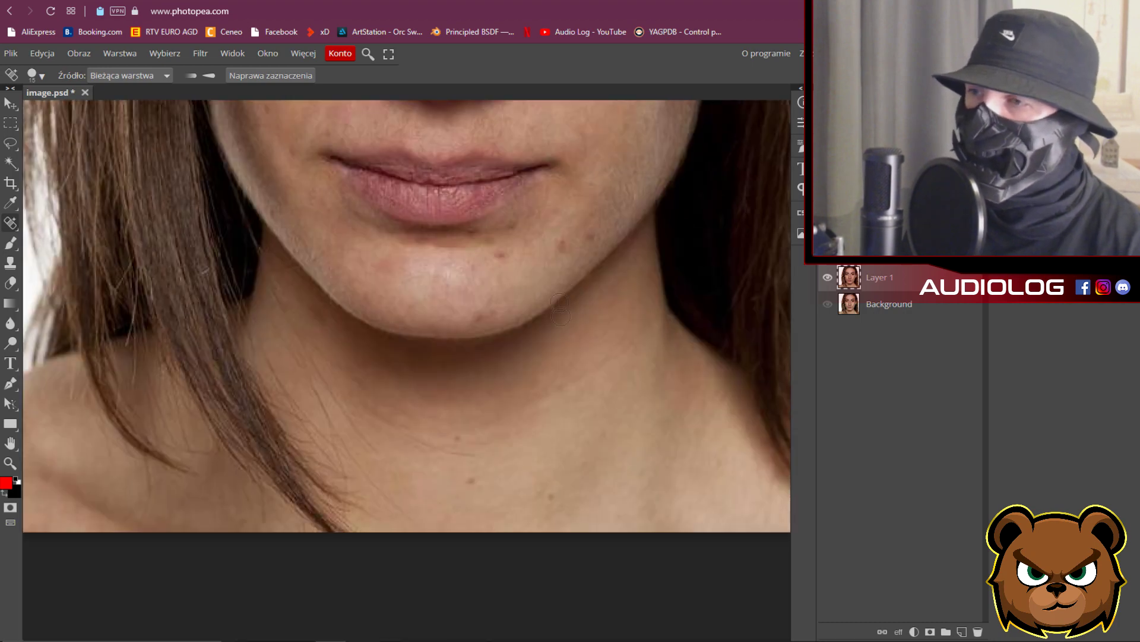
Heal four blemishes across the forehead on Layer 1.
{"action": "scroll", "coordinate": [521, 412], "scroll_direction": "up", "scroll_amount": 3}
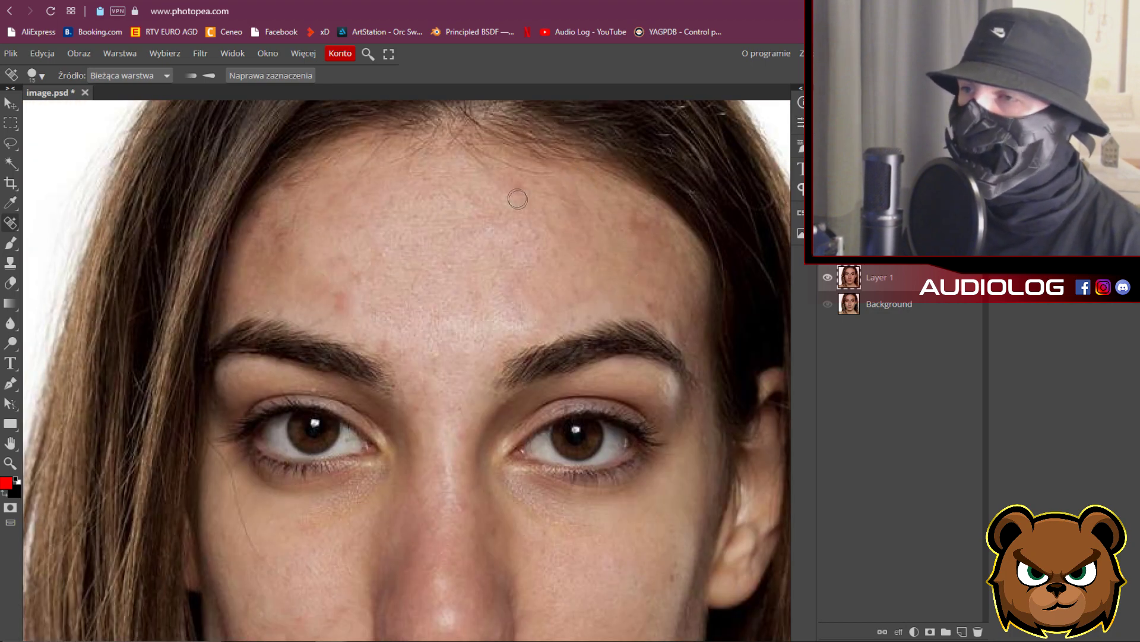
{"action": "left_click_drag", "start_coordinate": [339, 300], "coordinate": [349, 298]}
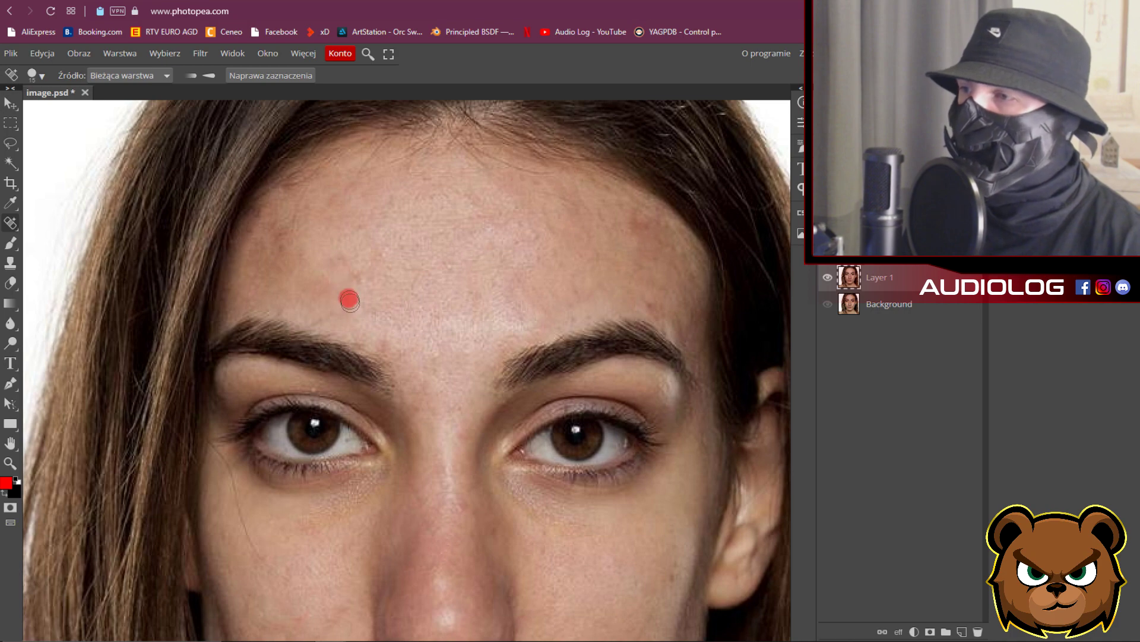
{"action": "scroll", "coordinate": [395, 302], "scroll_direction": "up", "scroll_amount": 1}
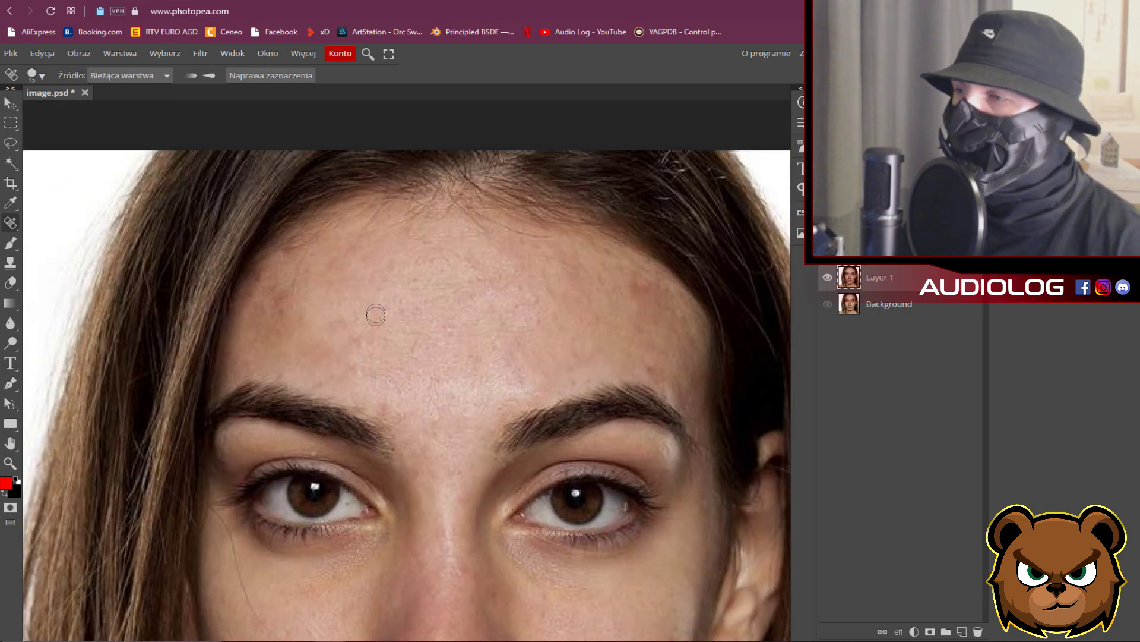
{"action": "left_click", "coordinate": [359, 333]}
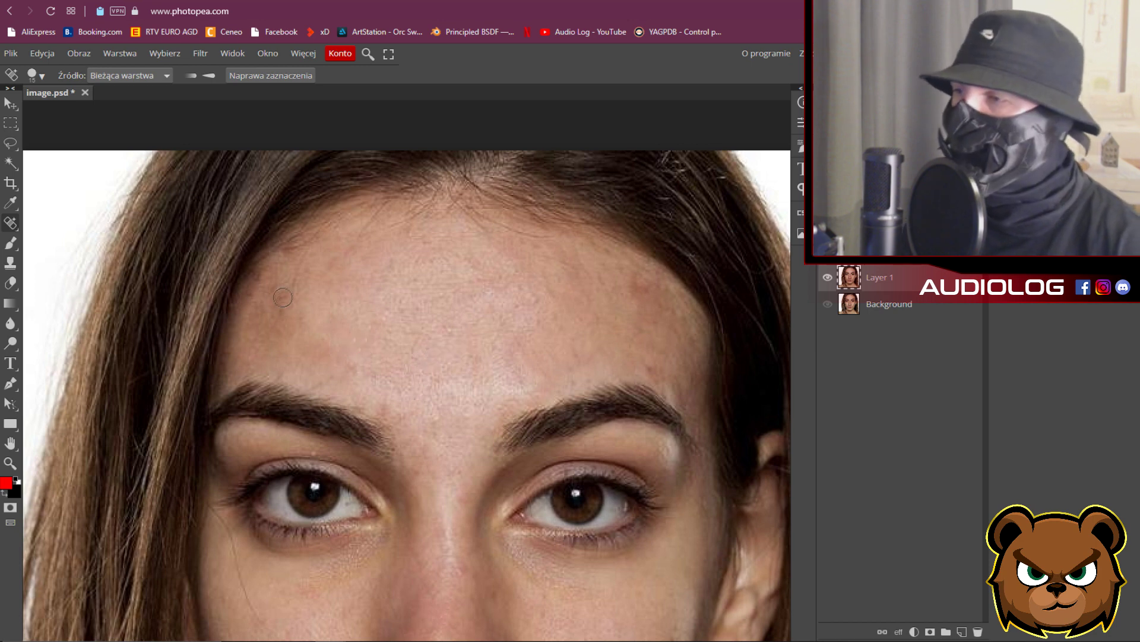
{"action": "left_click", "coordinate": [284, 320]}
{"action": "left_click", "coordinate": [311, 333]}
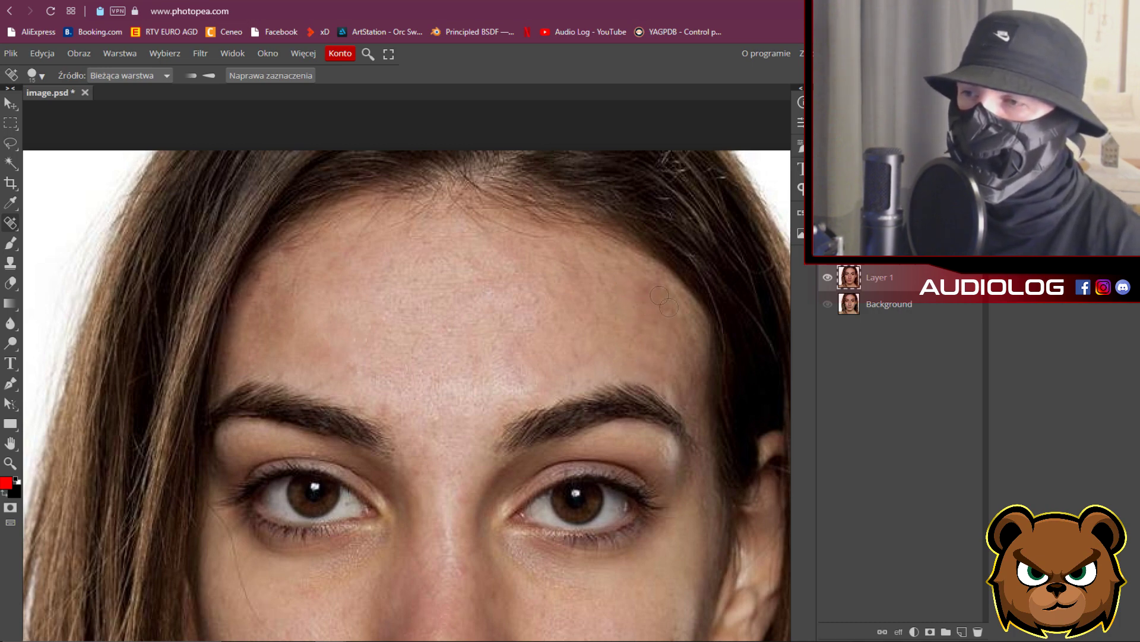
{"action": "scroll", "coordinate": [659, 295], "scroll_direction": "down", "scroll_amount": 4}
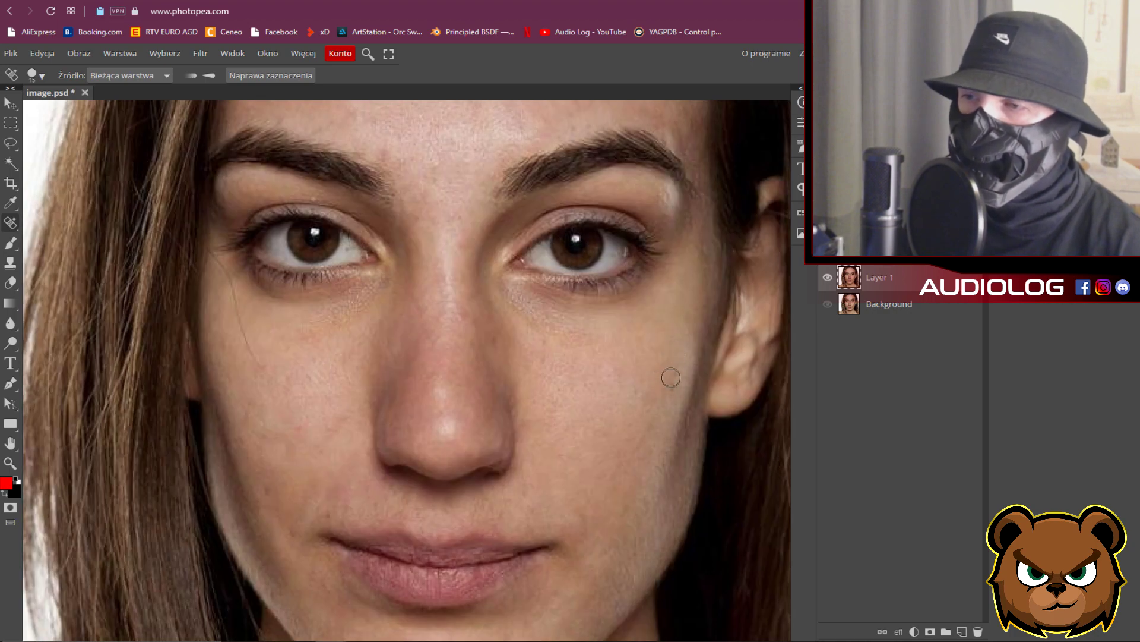
Heal three spots on the nose bridge and two beside the left nostril.
{"action": "scroll", "coordinate": [475, 310], "scroll_direction": "down", "scroll_amount": 1}
{"action": "left_click", "coordinate": [446, 227]}
{"action": "left_click", "coordinate": [457, 237]}
{"action": "left_click", "coordinate": [450, 241]}
{"action": "left_click", "coordinate": [394, 364]}
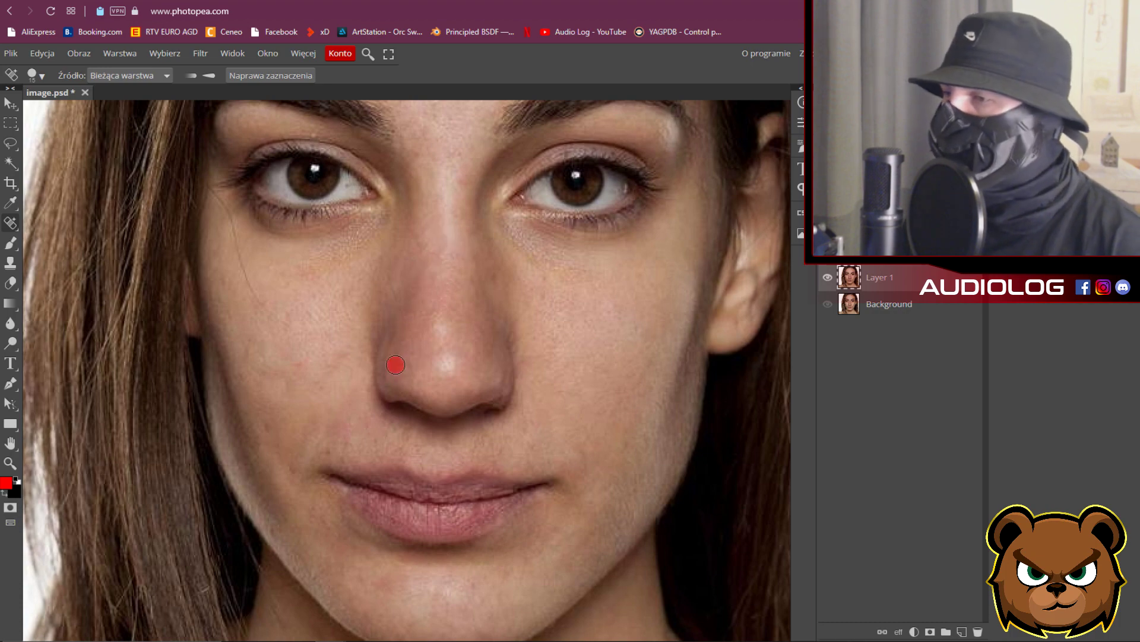
{"action": "left_click", "coordinate": [408, 360]}
Heal the neck blemish and the lip-corner spot, then zoom out to the whole portrait.
{"action": "scroll", "coordinate": [446, 421], "scroll_direction": "down", "scroll_amount": 3}
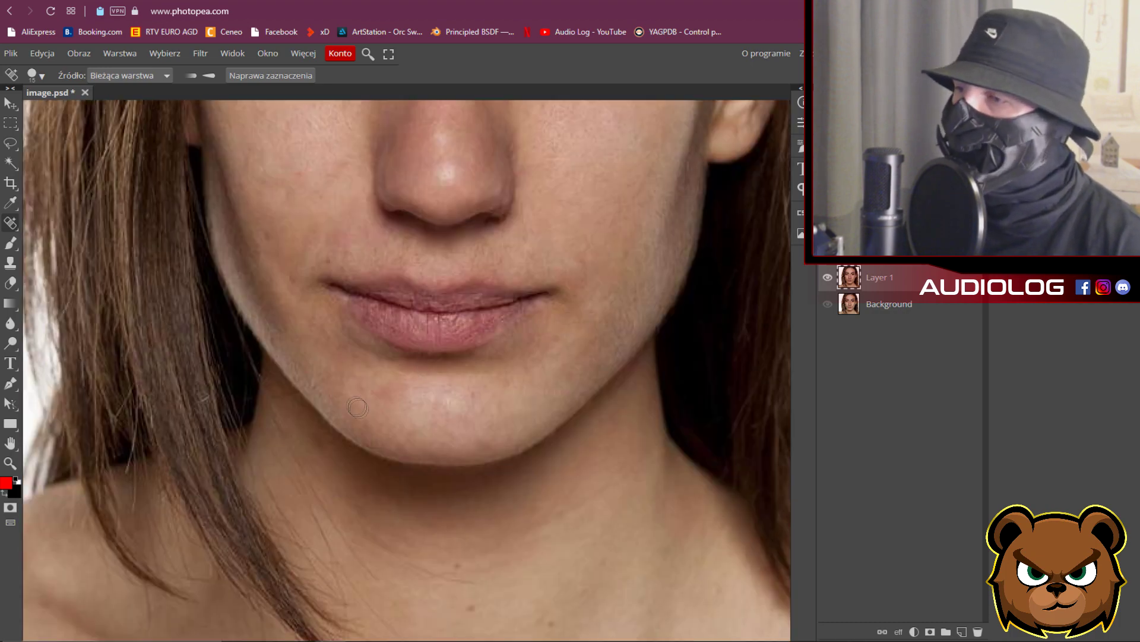
{"action": "scroll", "coordinate": [531, 393], "scroll_direction": "down", "scroll_amount": 3}
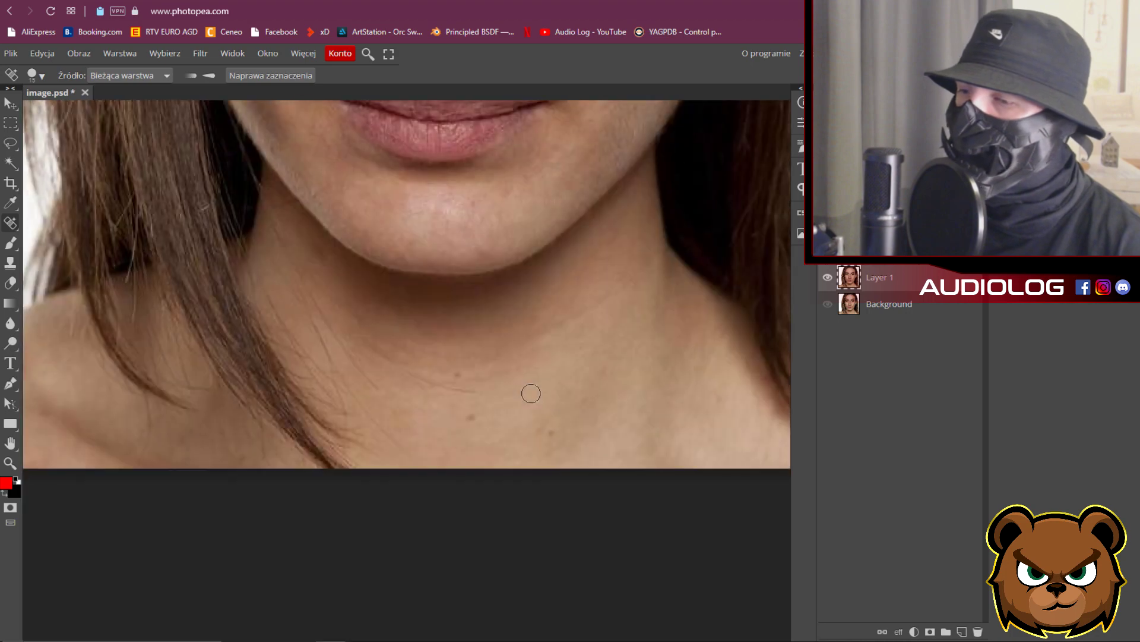
{"action": "left_click", "coordinate": [471, 417]}
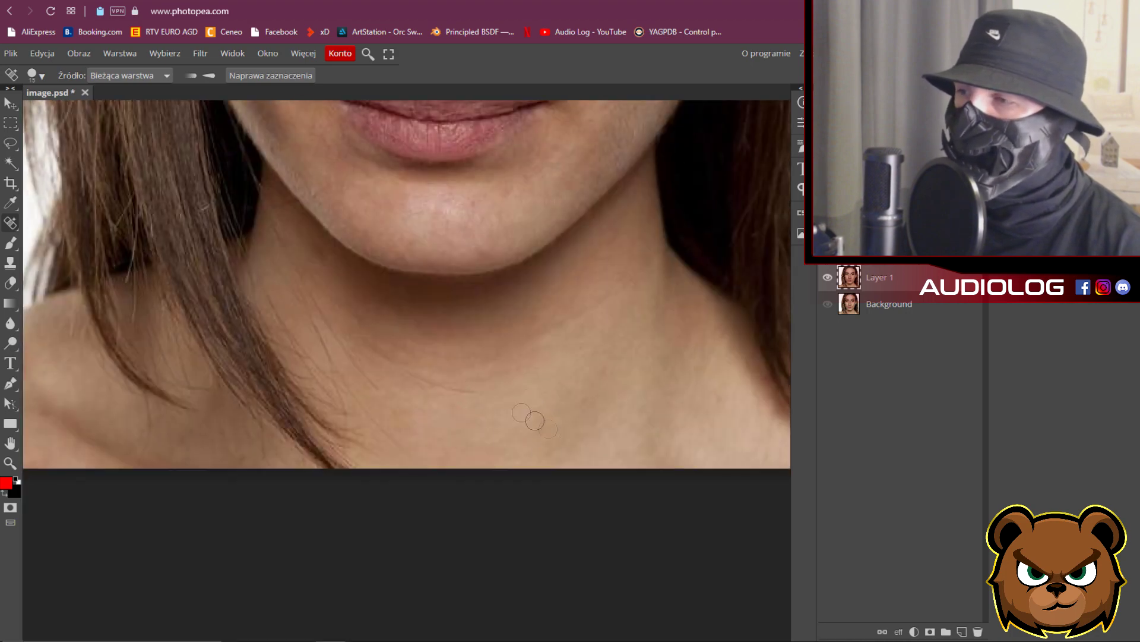
{"action": "scroll", "coordinate": [550, 430], "scroll_direction": "up", "scroll_amount": 4}
{"action": "scroll", "coordinate": [550, 430], "scroll_direction": "up", "scroll_amount": 1}
{"action": "left_click", "coordinate": [344, 386]}
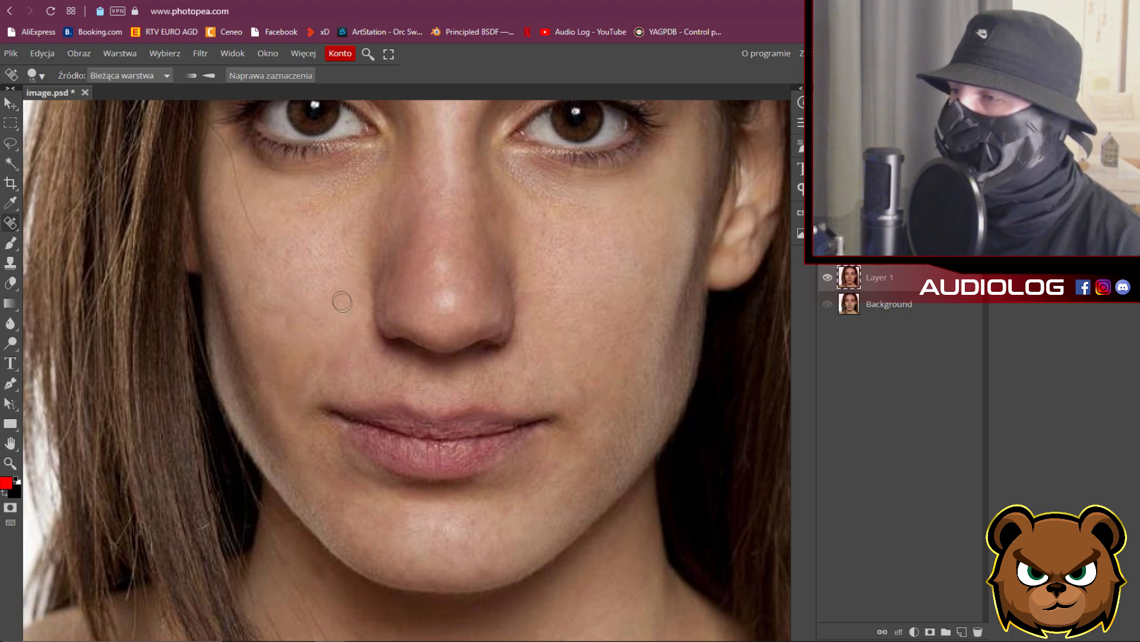
{"action": "scroll", "coordinate": [342, 306], "scroll_direction": "up", "scroll_amount": 3}
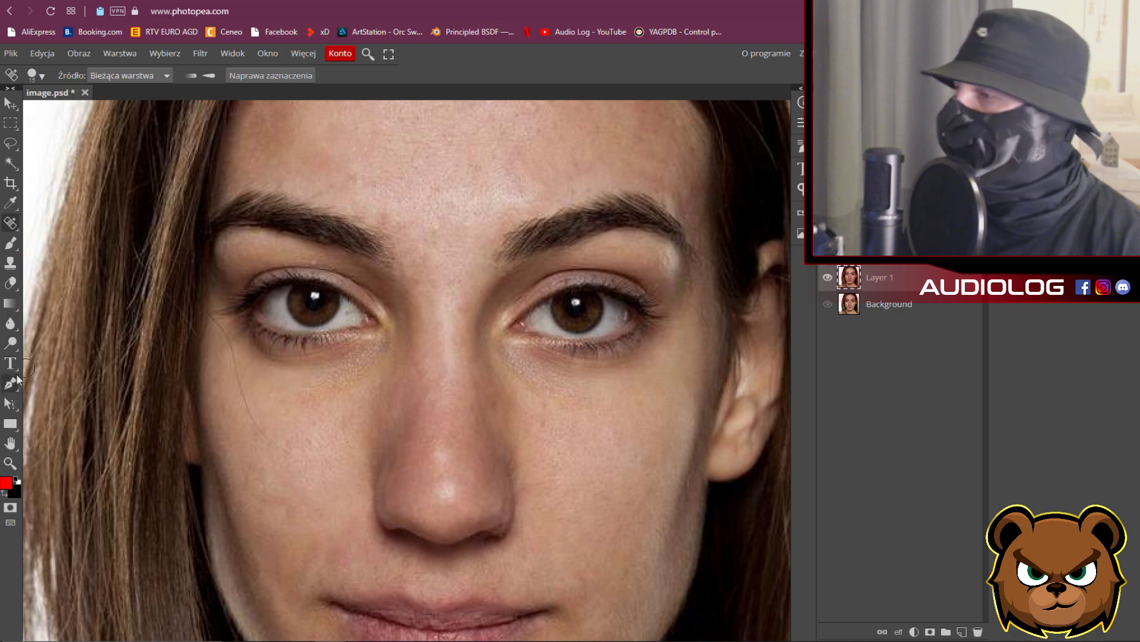
{"action": "left_click", "coordinate": [10, 463]}
{"action": "left_click", "coordinate": [453, 277], "text": "alt"}
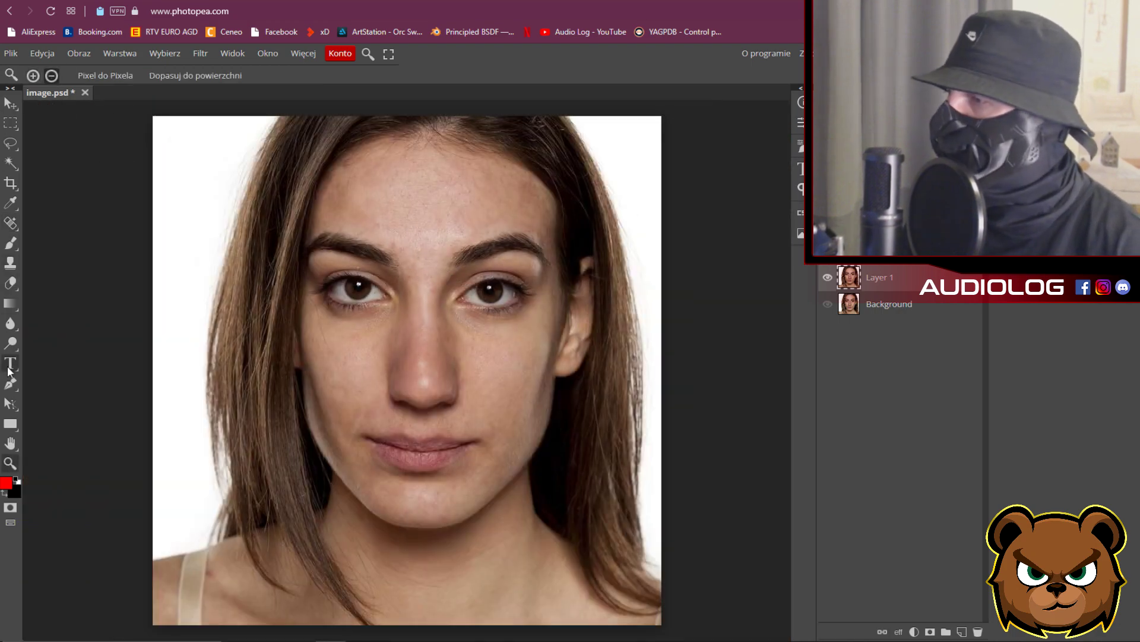
Heal the remaining cheek spot beside the nose with the Spot Healing Brush.
{"action": "left_click", "coordinate": [10, 222]}
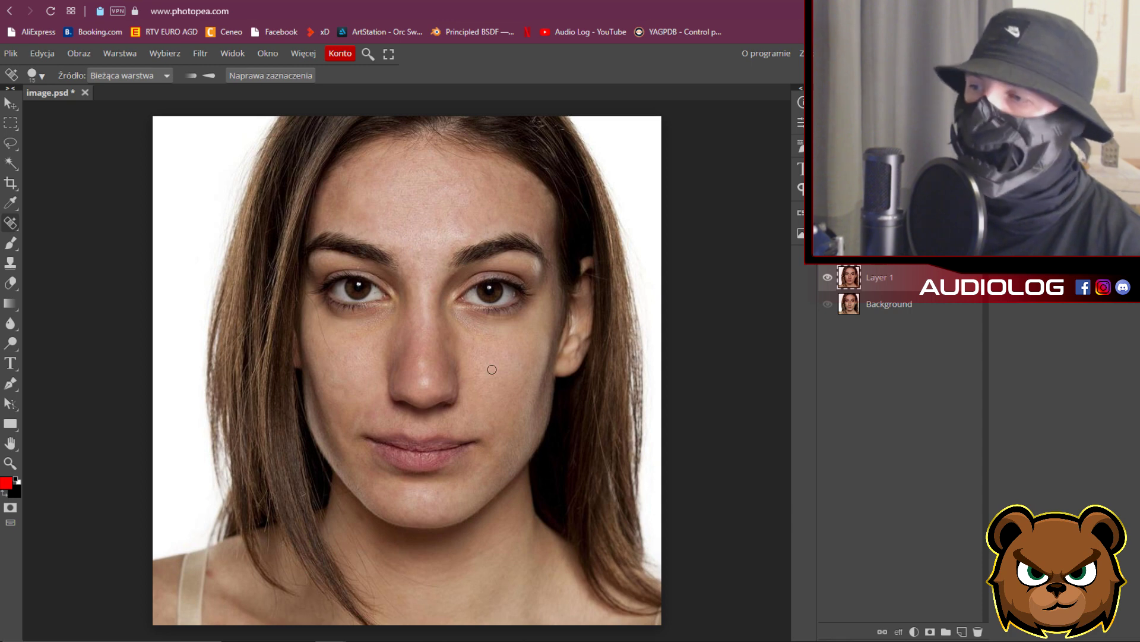
{"action": "left_click", "coordinate": [373, 346]}
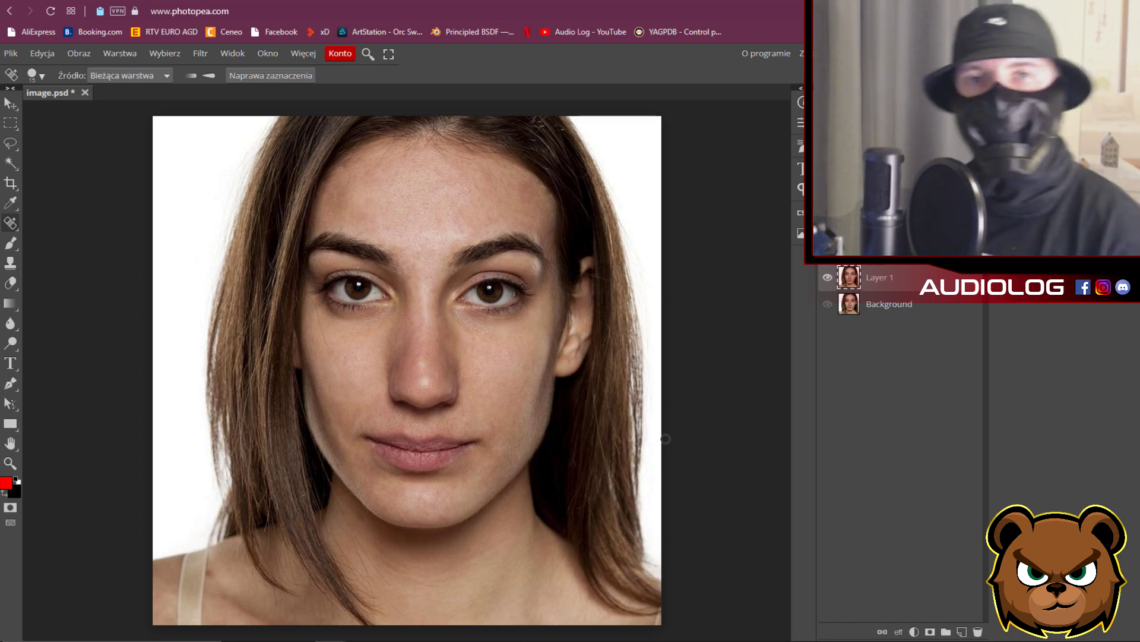
Toggle Background and Layer 1 visibility to compare before and after, leaving both visible.
{"action": "left_click", "coordinate": [828, 278]}
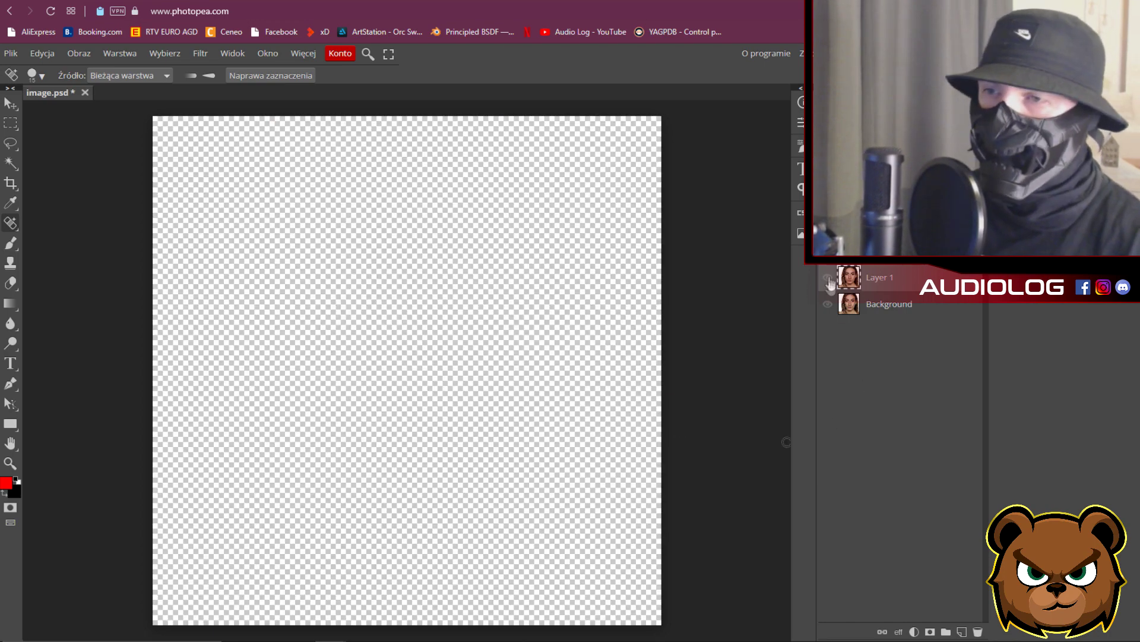
{"action": "left_click", "coordinate": [828, 304]}
{"action": "left_click", "coordinate": [827, 278]}
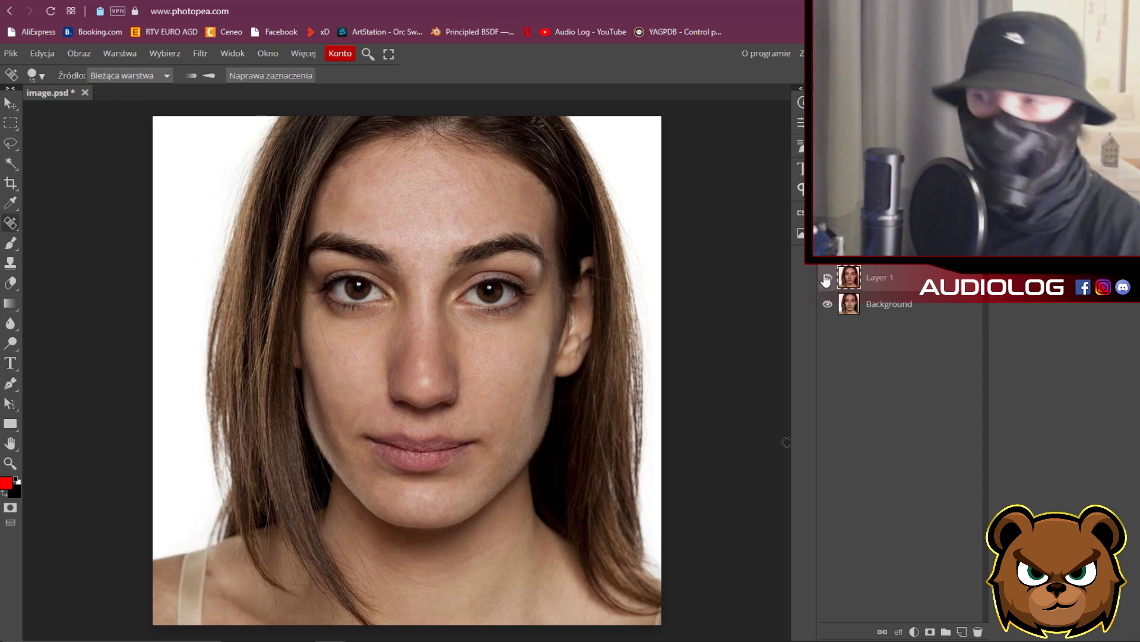
{"action": "left_click", "coordinate": [829, 280]}
{"action": "left_click", "coordinate": [829, 278]}
{"action": "left_click", "coordinate": [828, 278]}
{"action": "left_click", "coordinate": [828, 278]}
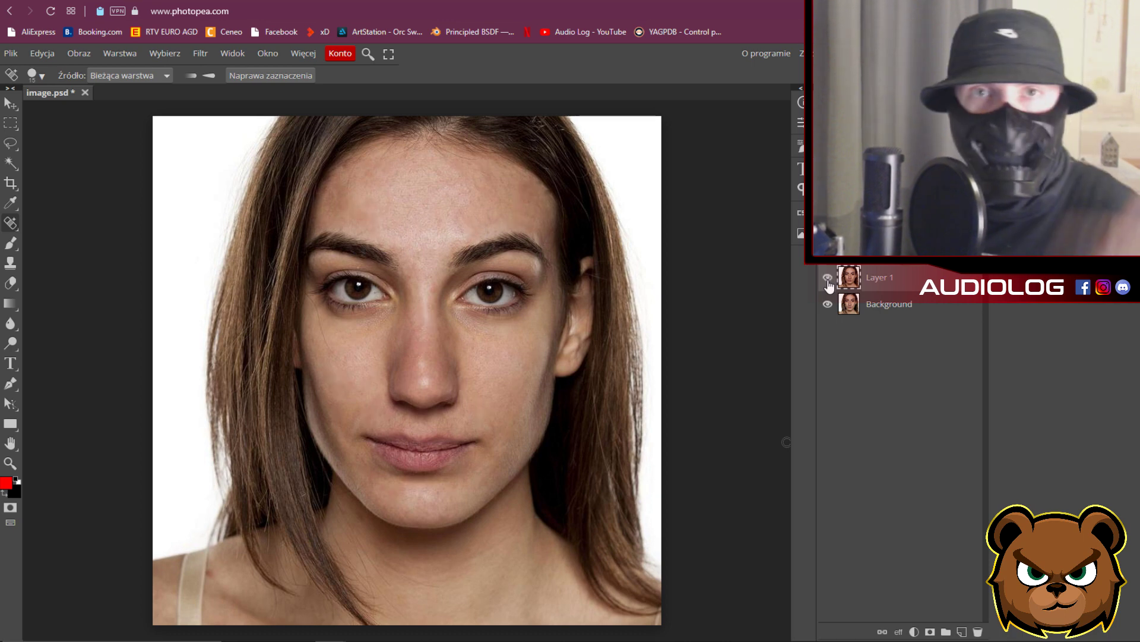